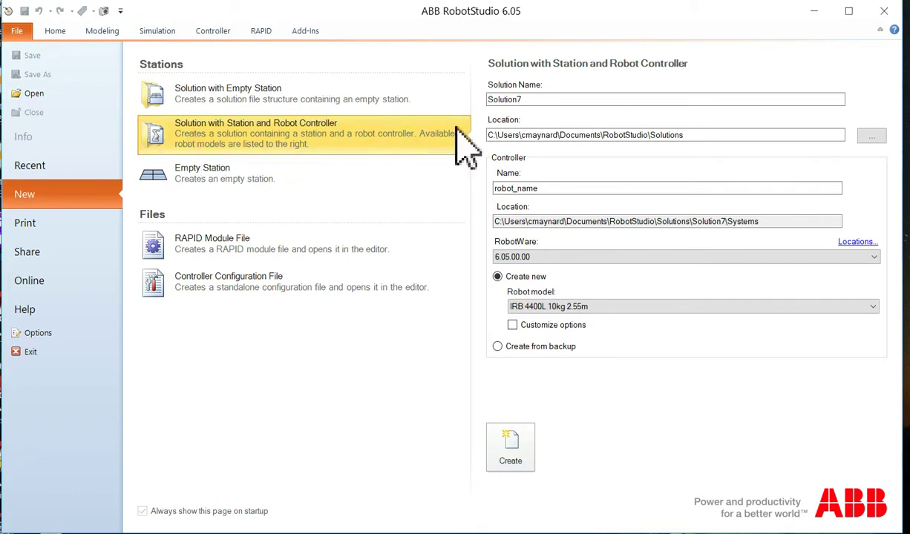
- Give the new solution a personalised name ending in solution_1 and name its controller IRB_1600
double_click(538, 98)
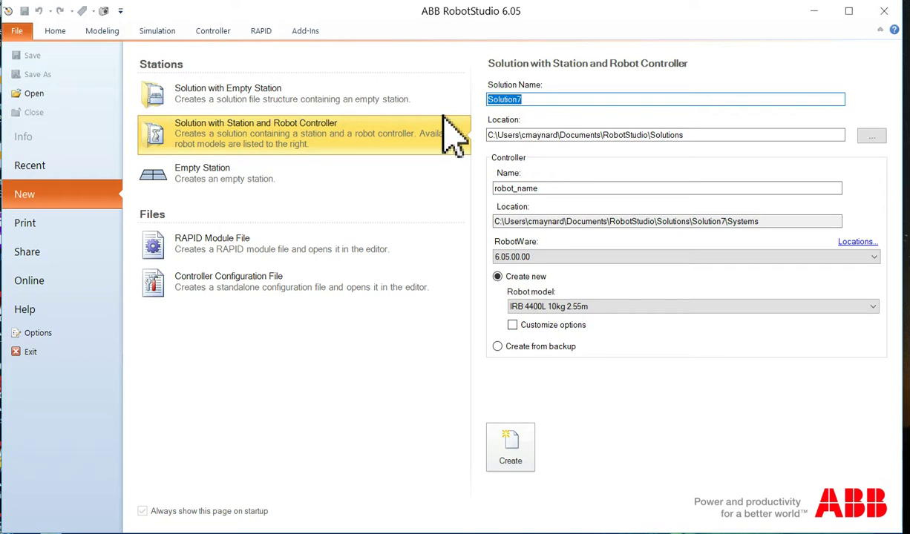
type("Craigs_s")
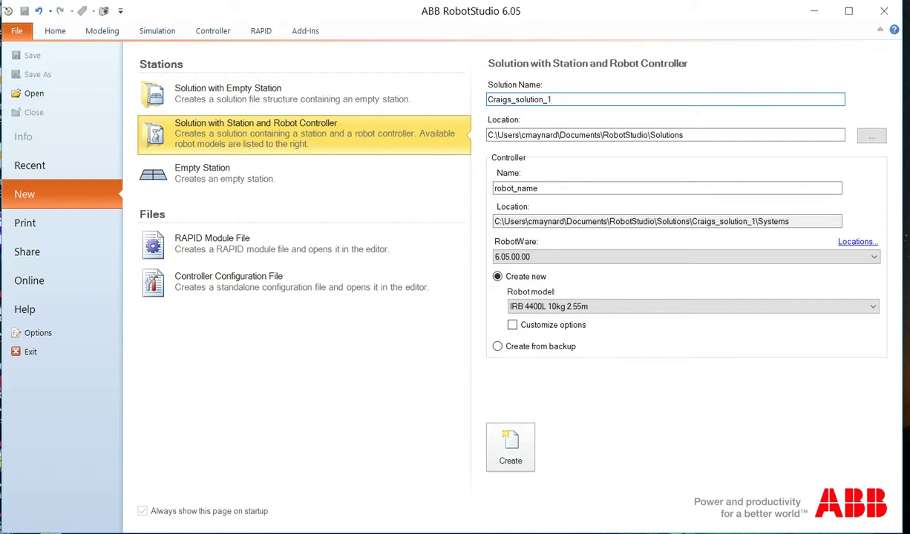
left_click(520, 137)
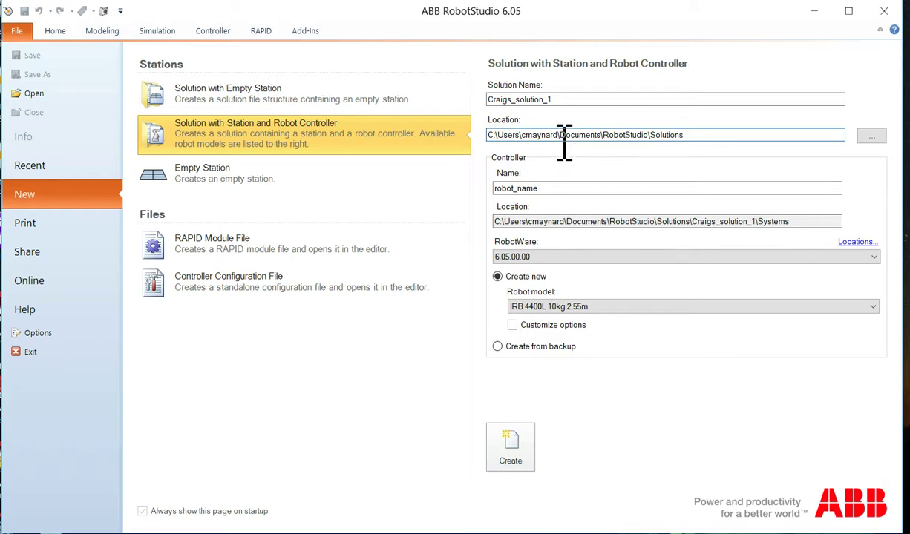
left_click_drag(552, 188, 456, 208)
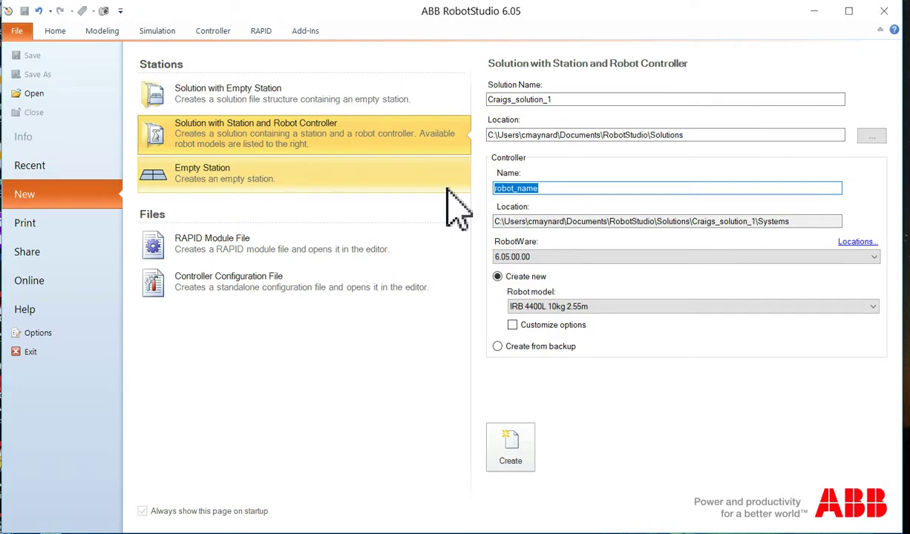
type("CRB 1600")
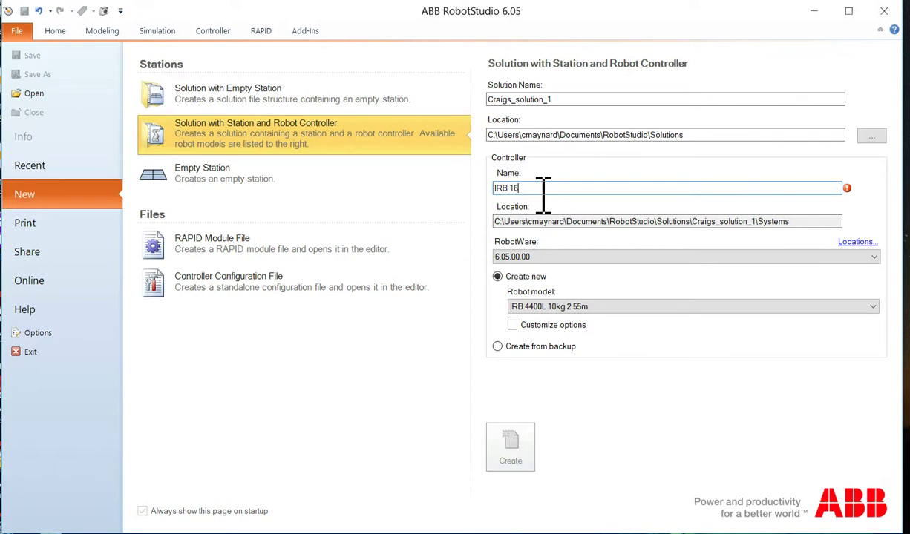
key("BackSpace")
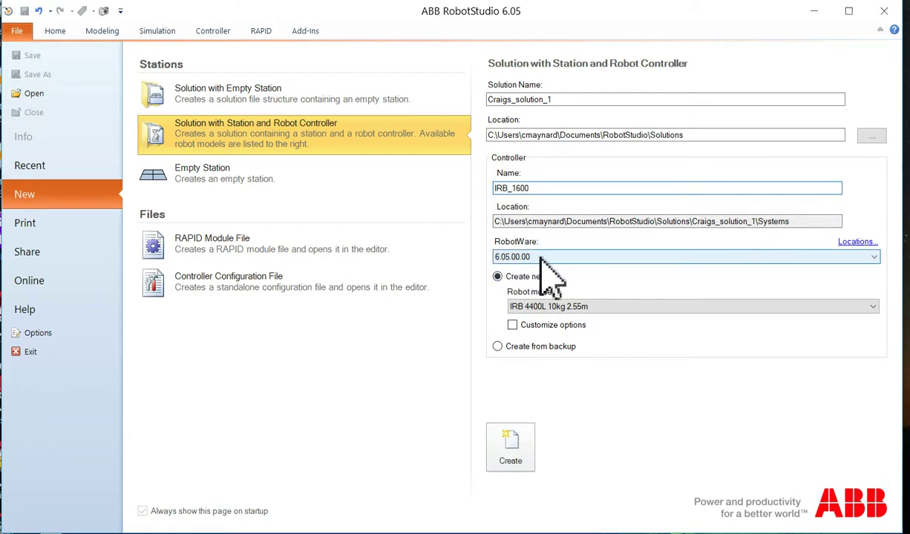
- Choose the IRB 1600 6kg 1.2m robot model and create the solution with its station and controller
left_click(543, 307)
scroll(548, 367, "up", 15)
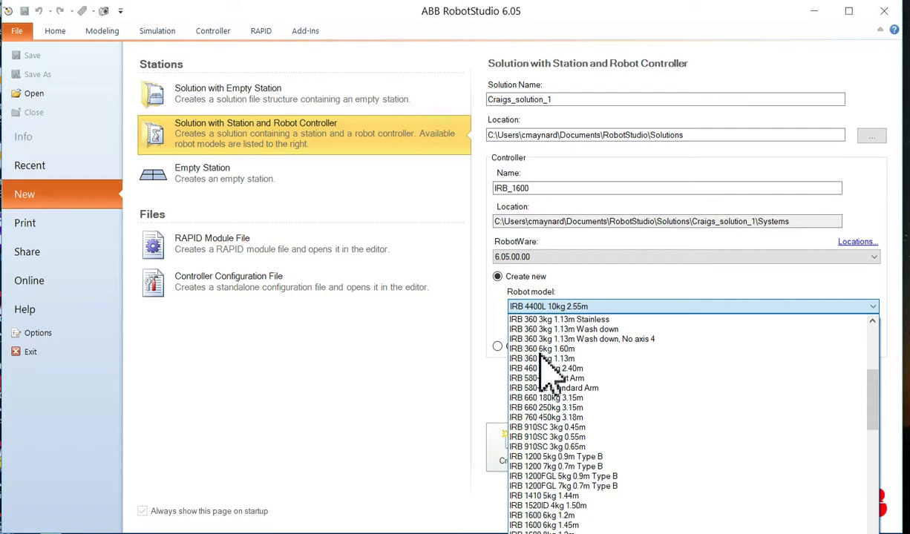
scroll(548, 367, "down", 4)
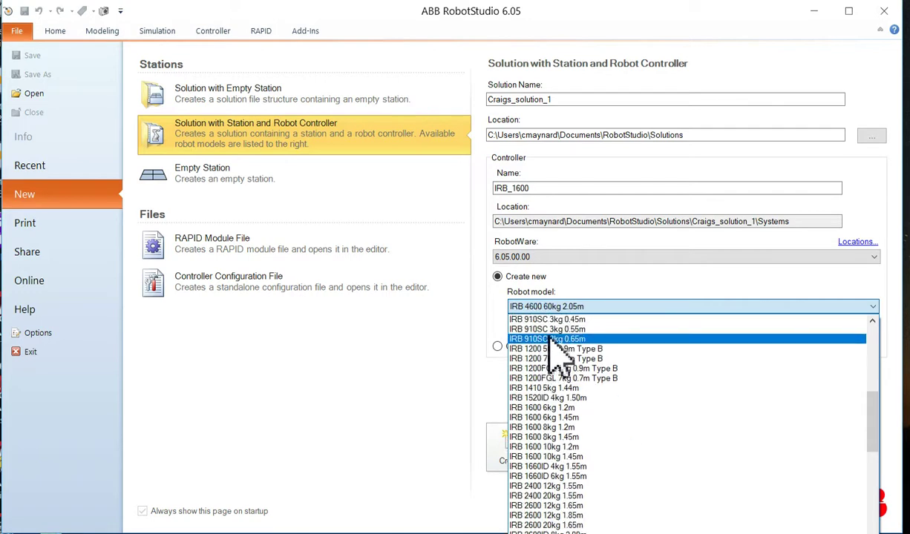
scroll(535, 422, "up", 13)
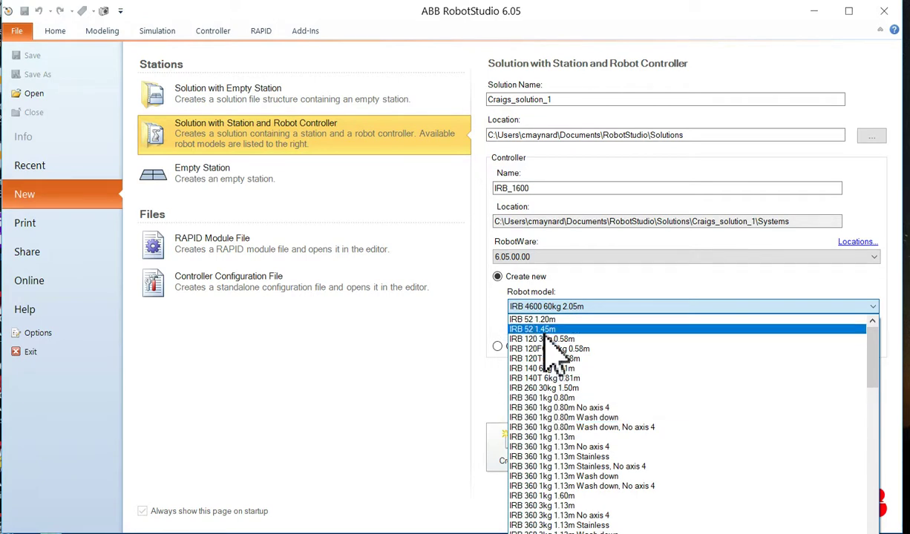
scroll(549, 347, "down", 7)
scroll(543, 340, "down", 1)
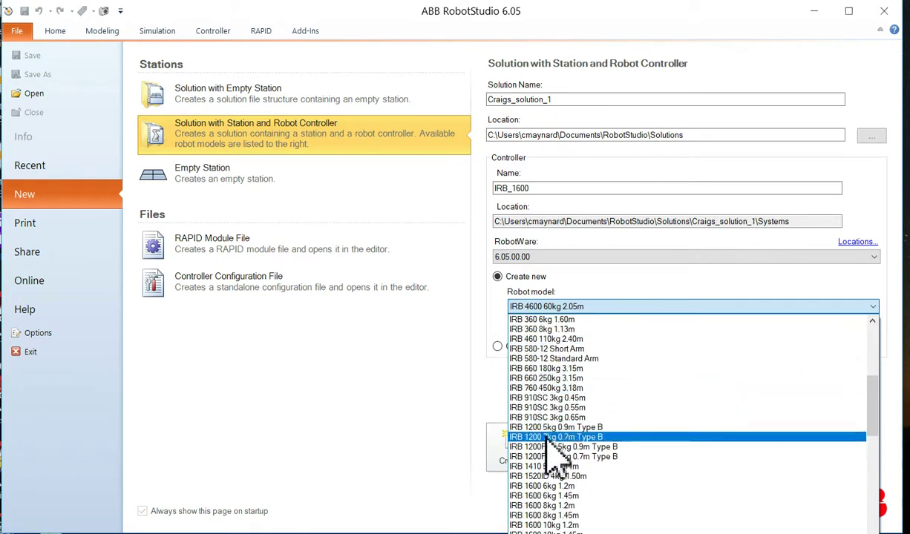
left_click(581, 487)
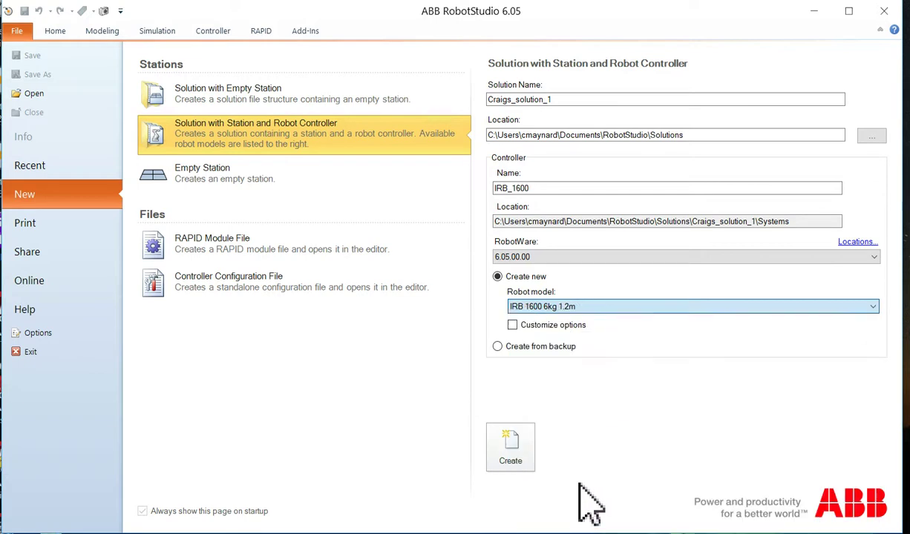
left_click(527, 450)
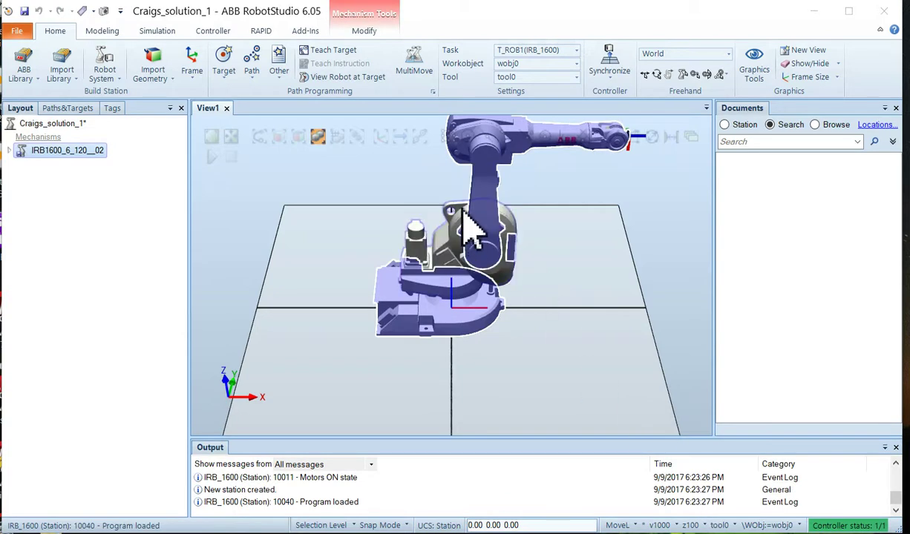
- Examine the IRB 1600 robot in the station from several angles, including a close view of its wrist flange
left_click(211, 137)
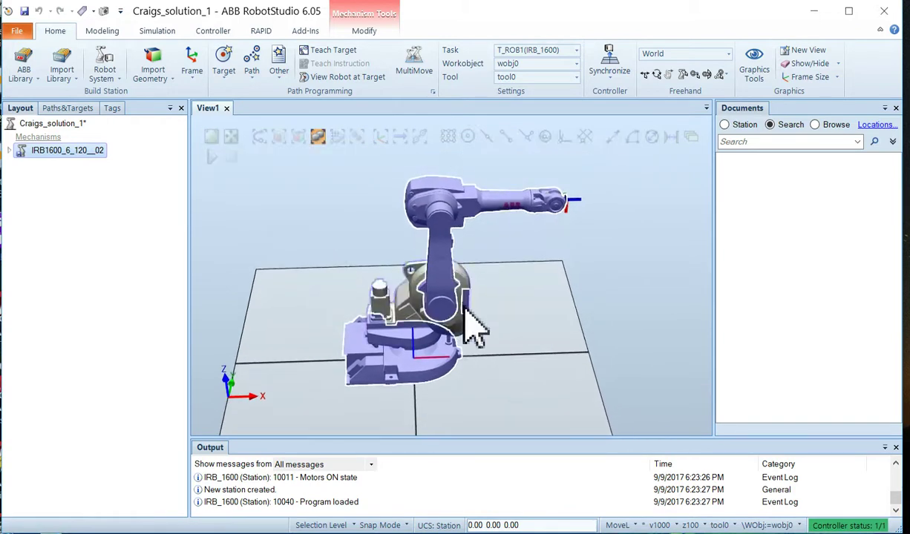
mouse_move(450, 308)
left_mouse_down("ctrl+shift")
mouse_move(385, 319)
mouse_move(242, 296)
mouse_move(286, 303)
mouse_move(475, 289)
mouse_move(416, 308)
mouse_move(332, 359)
mouse_move(453, 317)
mouse_move(420, 317)
mouse_move(441, 331)
mouse_move(404, 331)
mouse_move(430, 325)
mouse_move(436, 334)
mouse_move(289, 315)
mouse_move(319, 325)
mouse_move(452, 315)
left_mouse_up("ctrl+shift")
left_click(417, 316)
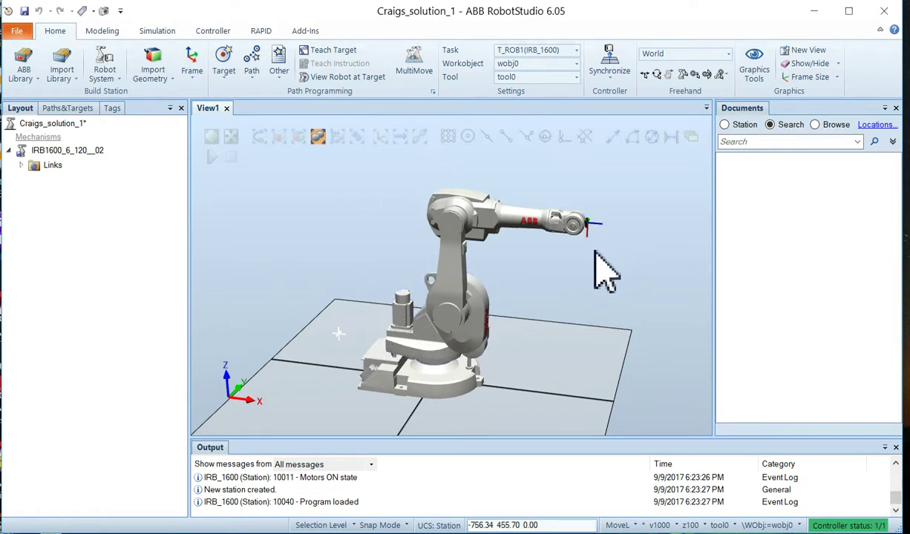
mouse_move(540, 271)
left_mouse_down("ctrl+shift")
mouse_move(518, 286)
mouse_move(548, 280)
left_mouse_up("ctrl+shift")
scroll(548, 281, "up", 6)
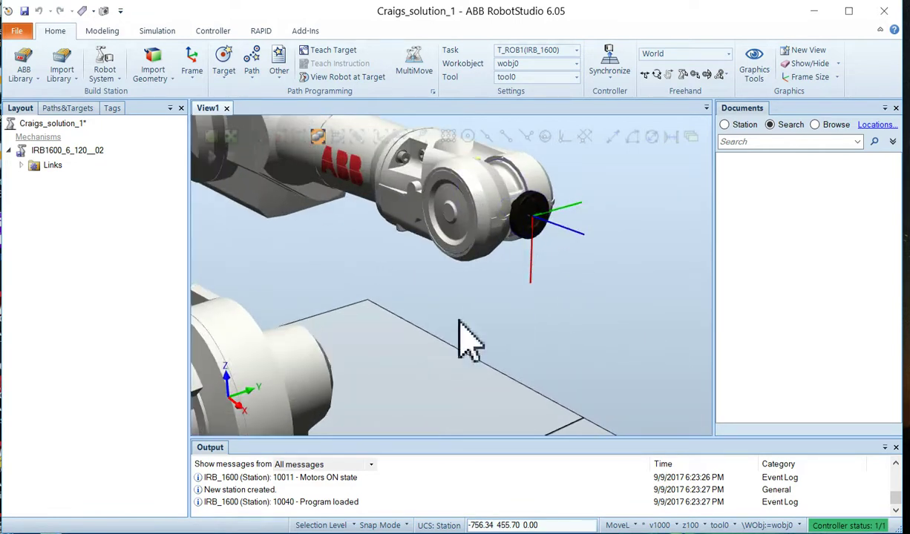
scroll(450, 342, "down", 6)
left_click_drag(450, 342, 461, 376, "ctrl+shift")
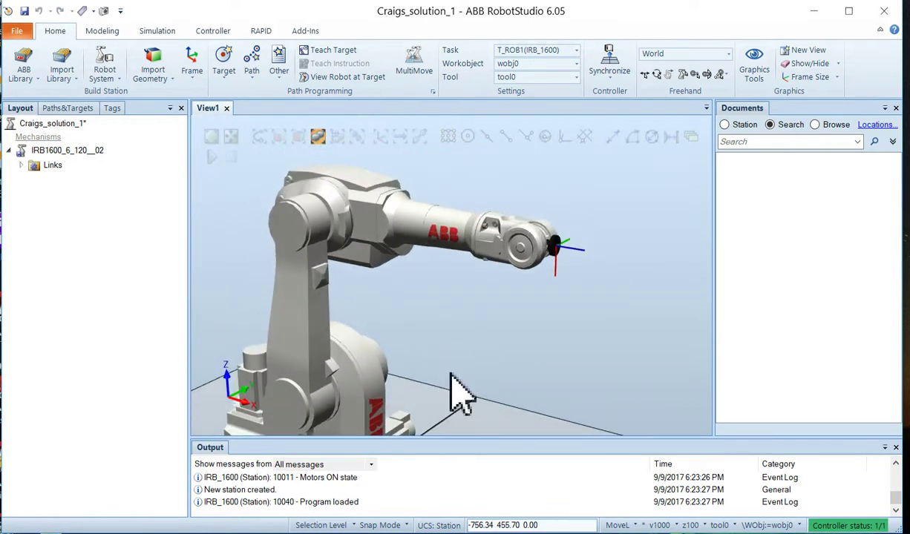
scroll(451, 373, "down", 5)
scroll(449, 390, "down", 2)
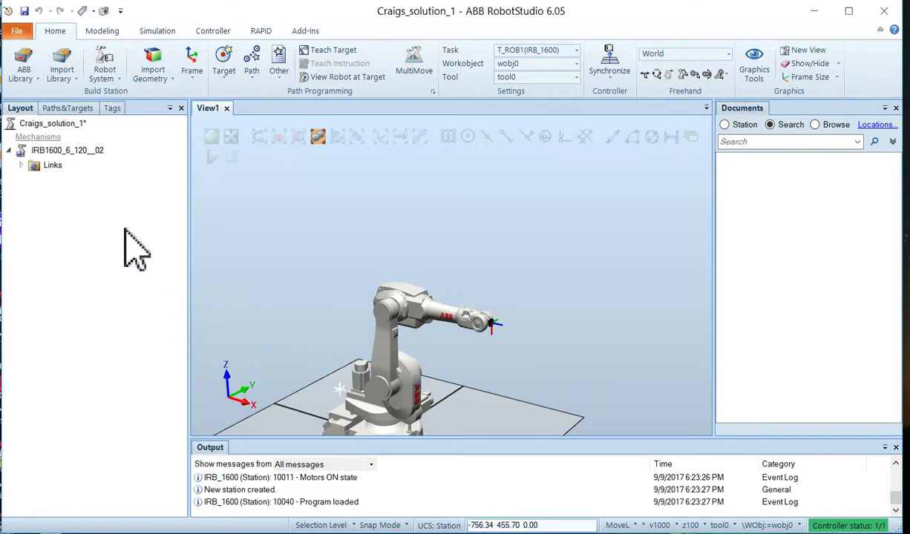
- Import the Pen tool into the station from the CourseWare V2 Libraries folder
left_click(37, 80)
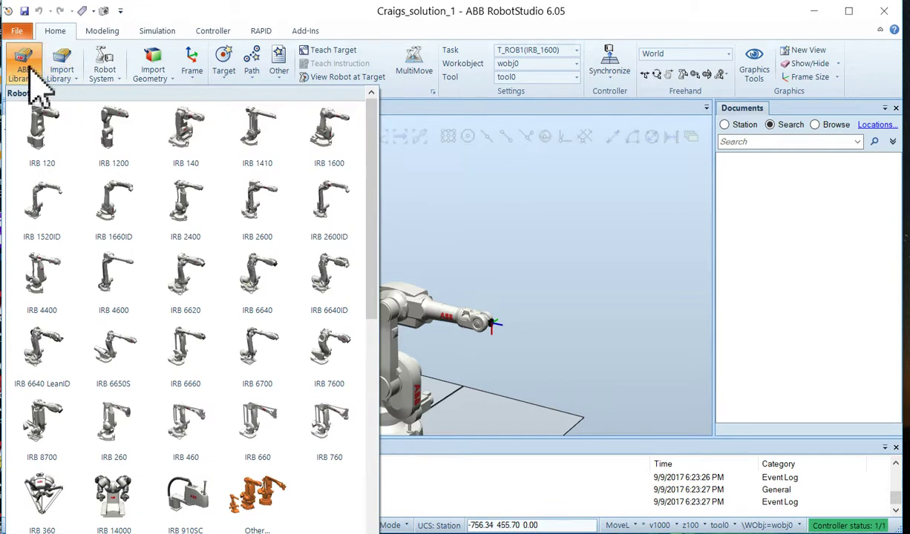
left_click(74, 79)
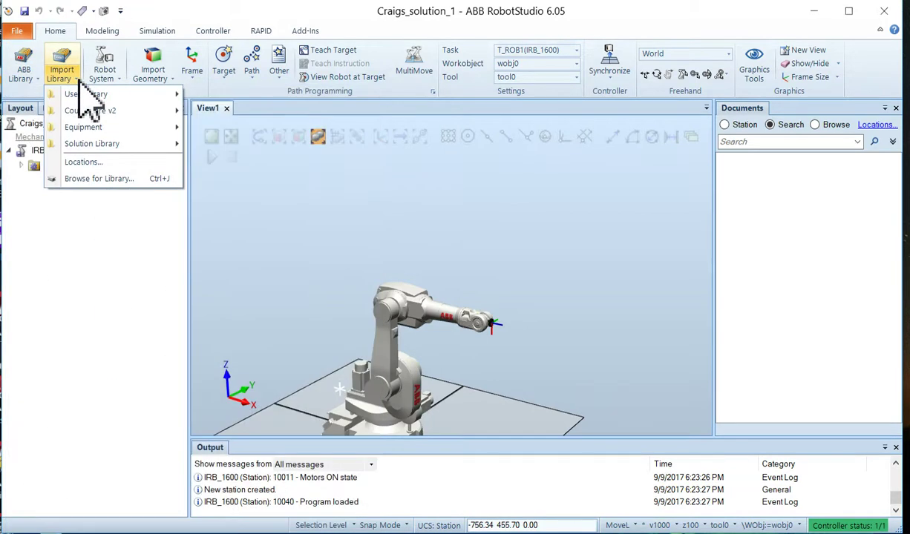
left_click(88, 179)
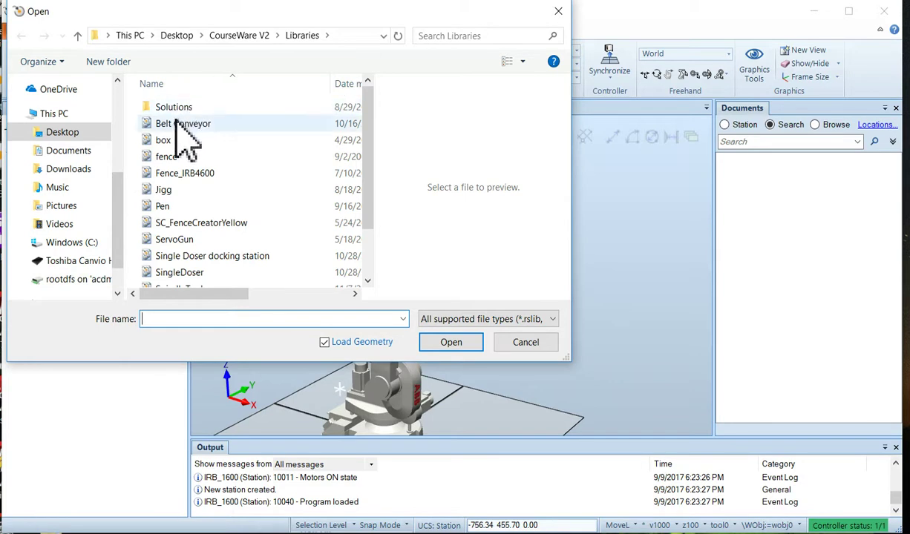
left_click(161, 207)
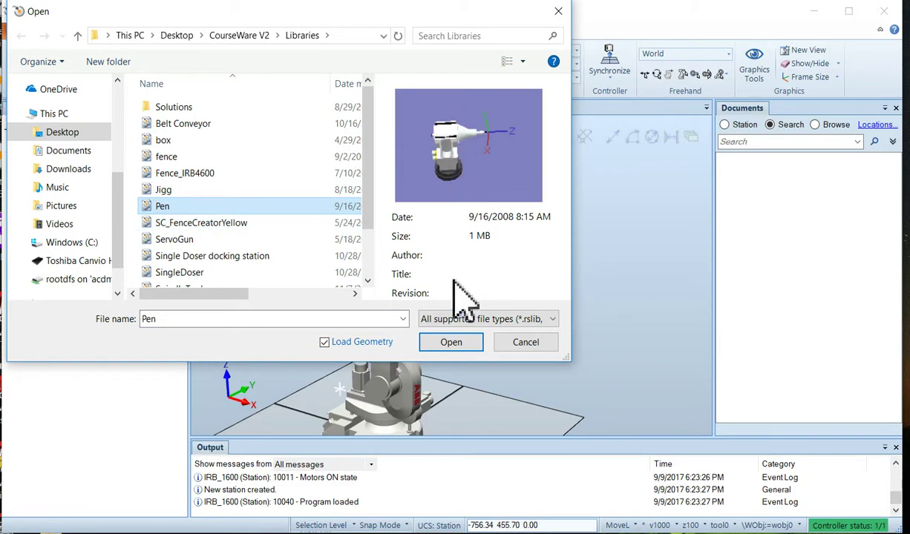
left_click(458, 344)
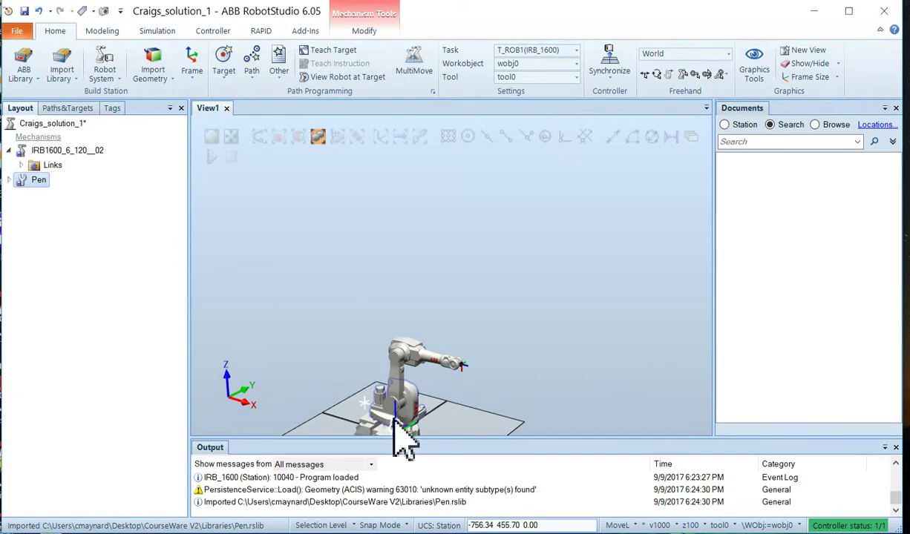
- Attach the Pen to the IRB1600_6_120__02 robot and update the tool's position to the mounting flange
left_click_drag(400, 433, 400, 364, "ctrl")
scroll(408, 367, "up", 5)
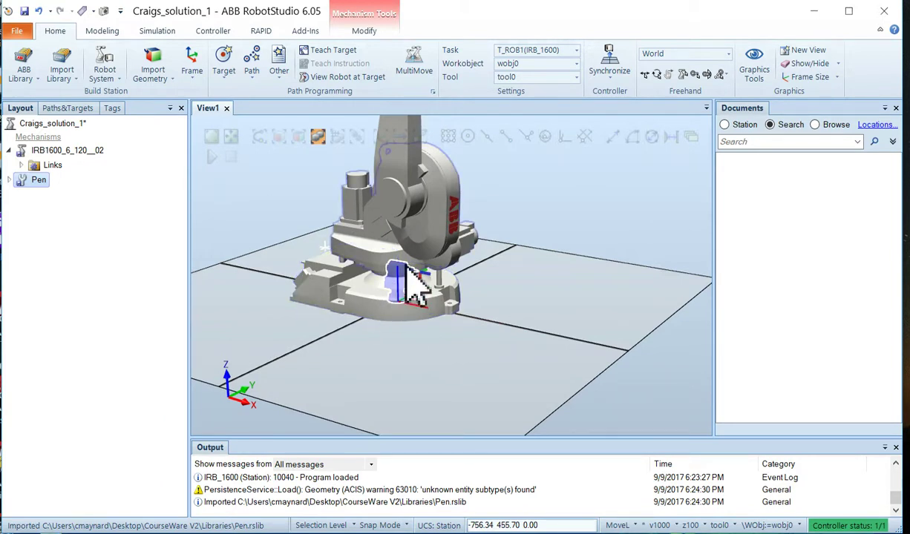
scroll(417, 241, "up", 2)
scroll(412, 279, "down", 5)
scroll(413, 275, "up", 2)
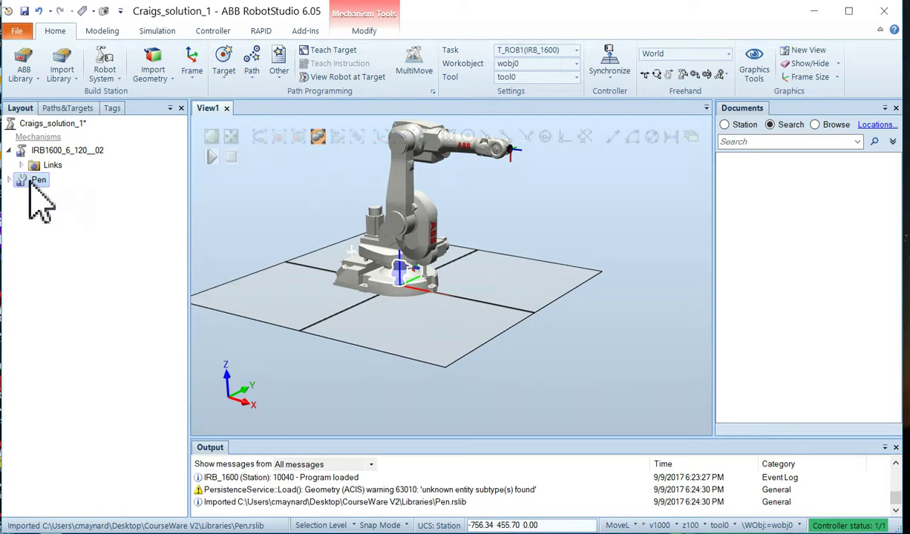
left_click_drag(31, 180, 63, 154)
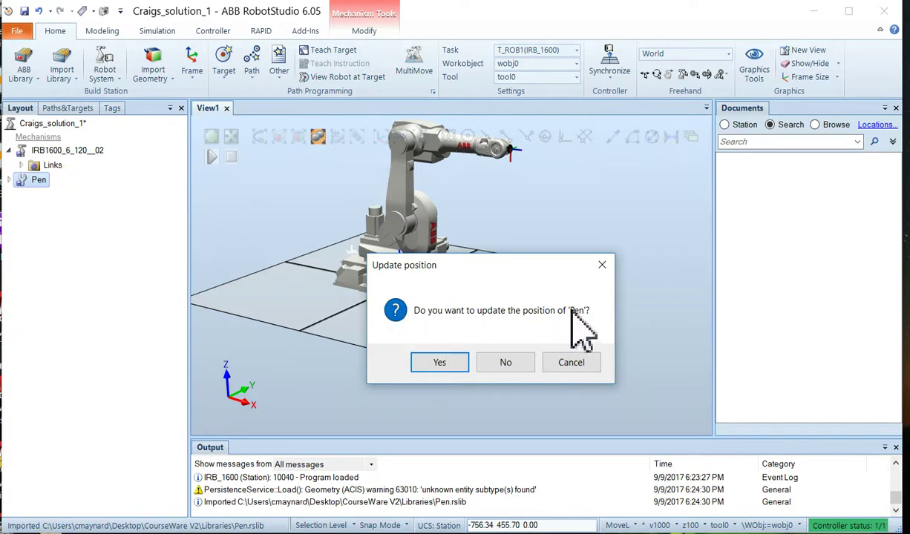
left_click(449, 362)
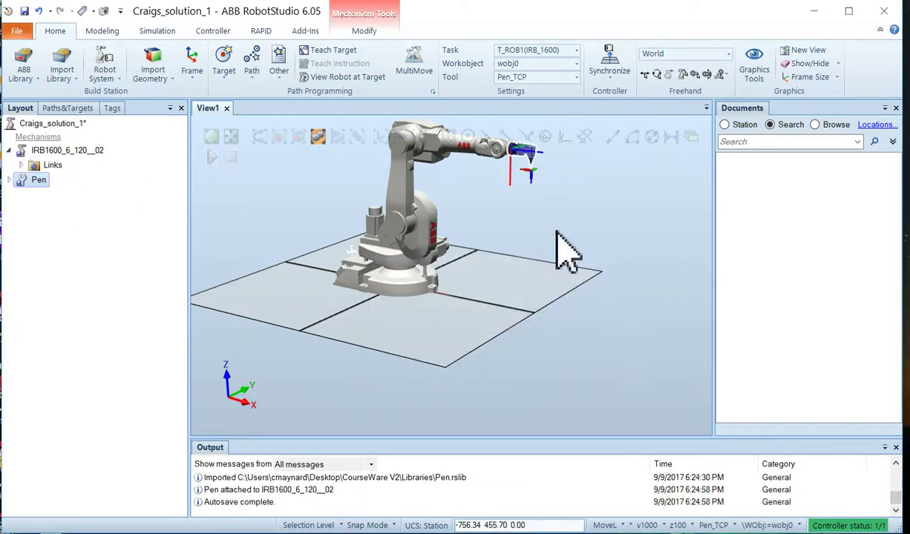
- Examine the Pen mounted on the robot's wrist from several angles, and clear the selection
left_click_drag(518, 183, 370, 223, "ctrl+shift")
scroll(375, 224, "up", 5)
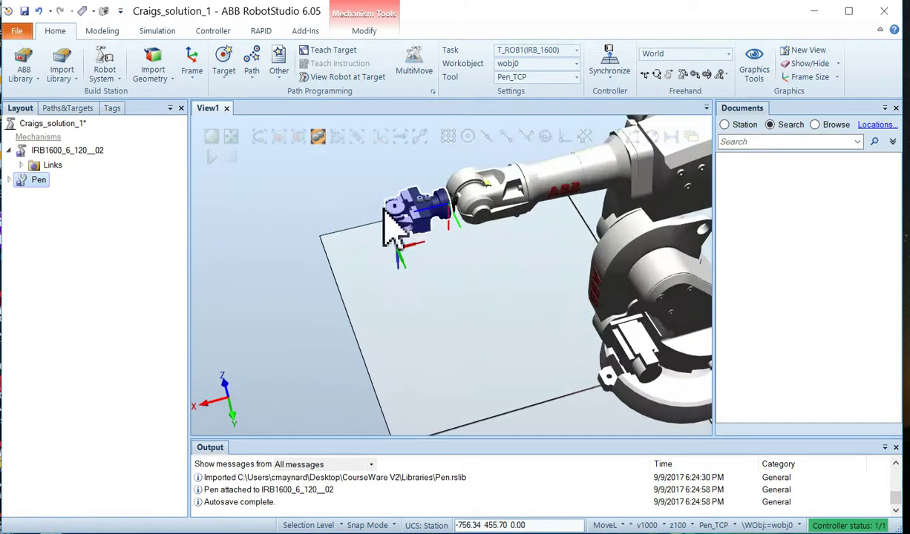
left_click_drag(515, 265, 606, 263, "ctrl+shift")
mouse_move(650, 211)
left_mouse_down("ctrl+shift")
mouse_move(664, 207)
mouse_move(652, 231)
mouse_move(650, 203)
left_mouse_up("ctrl+shift")
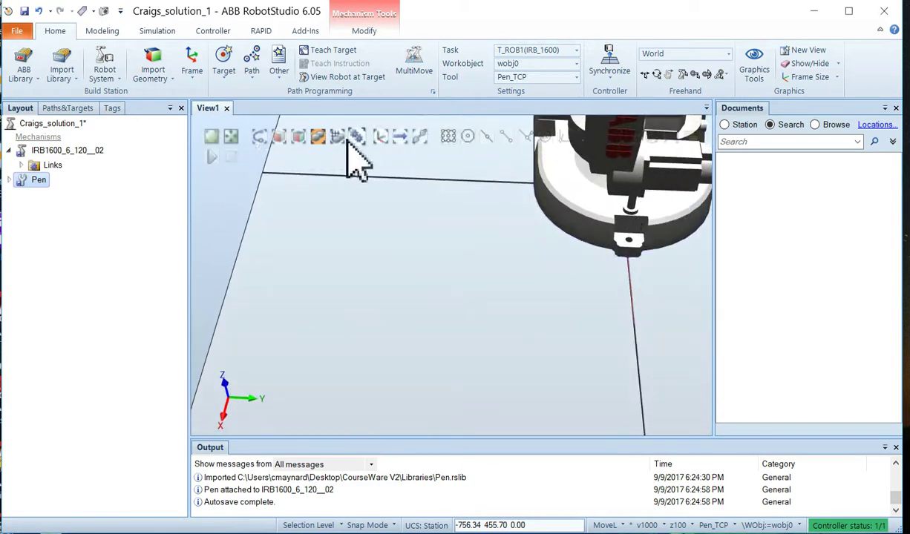
left_click(229, 137)
scroll(275, 251, "down", 6)
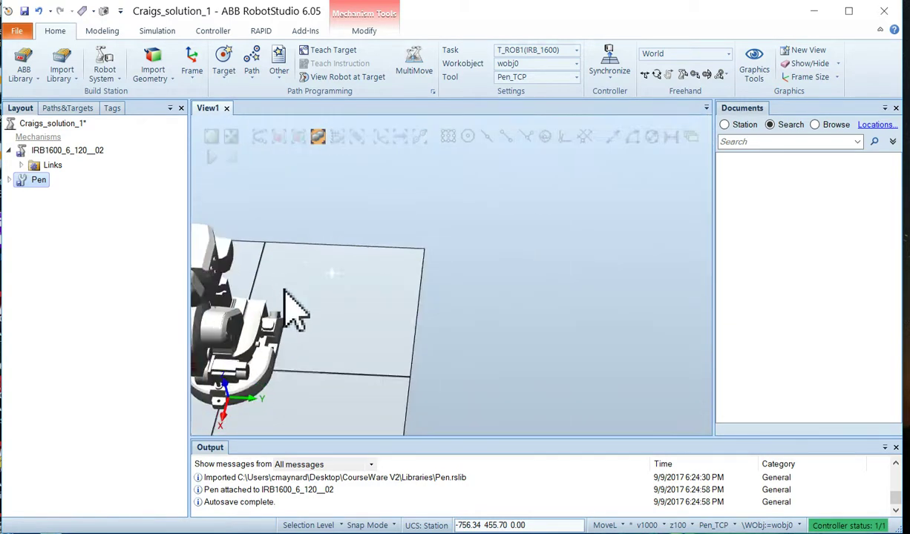
left_click_drag(233, 327, 308, 312, "ctrl+shift")
scroll(342, 320, "up", 3)
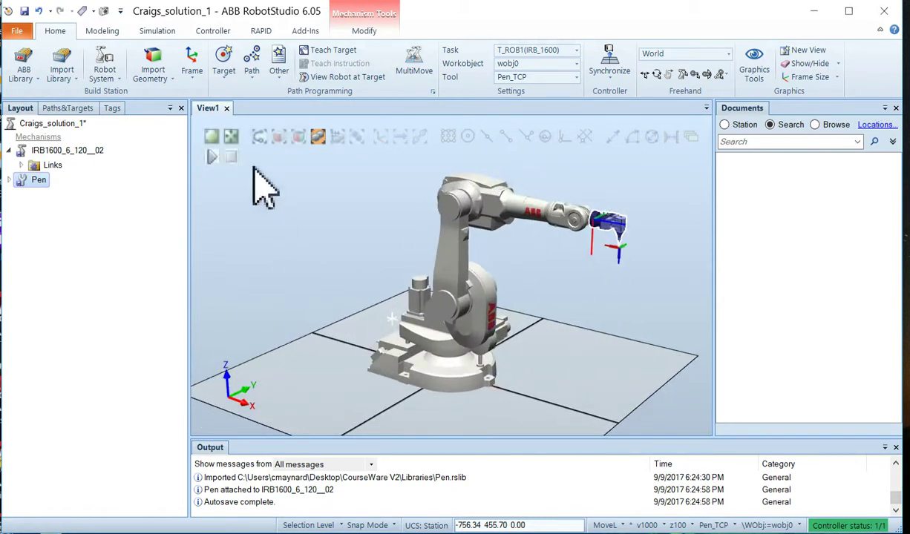
left_click(285, 239)
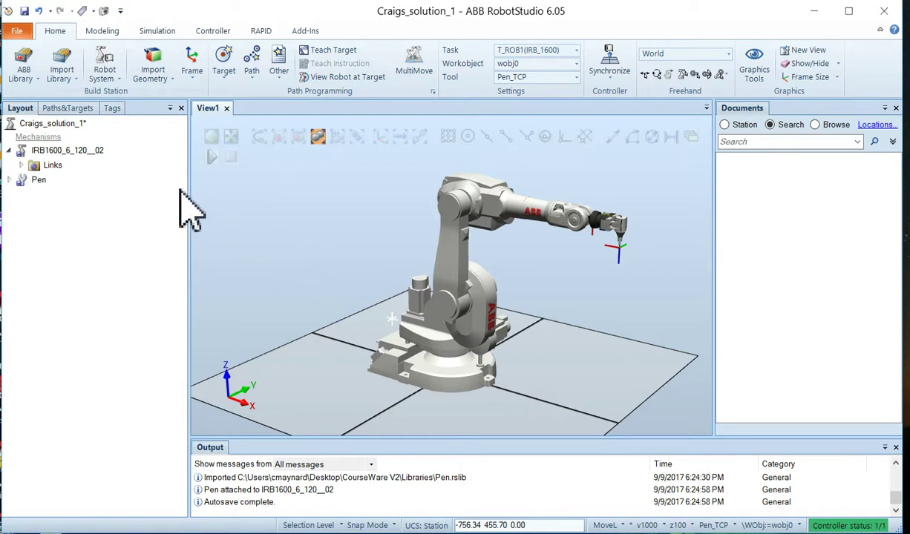
left_click(32, 78)
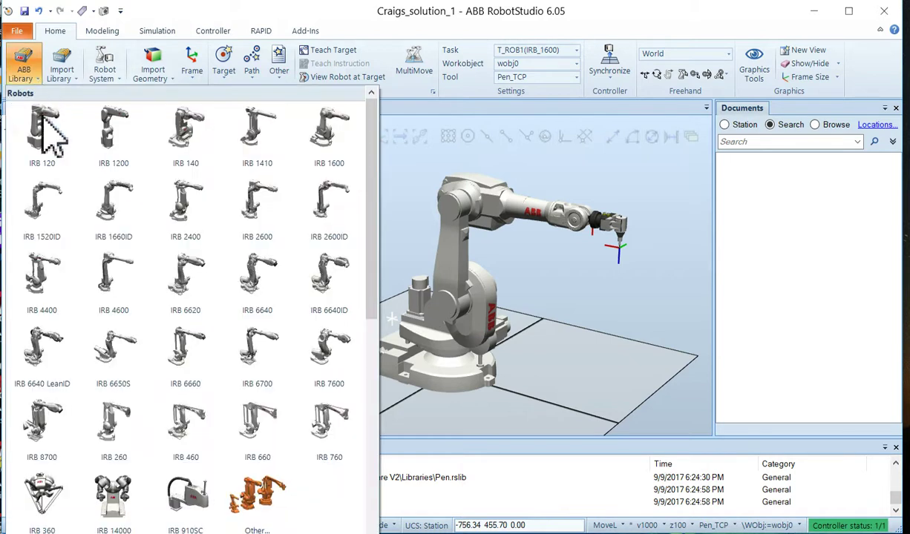
scroll(59, 312, "down", 5)
scroll(59, 310, "down", 2)
scroll(58, 305, "up", 7)
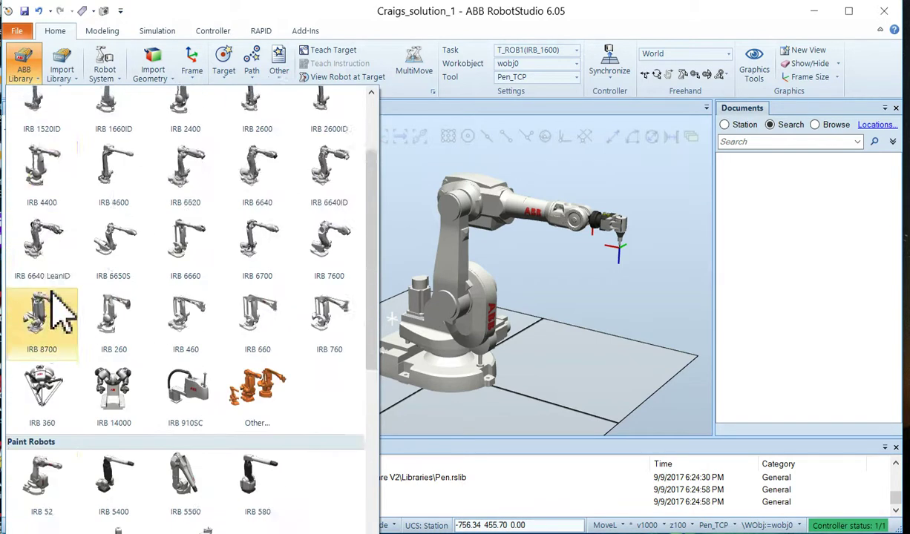
- Import the IRC5 Control-Module cabinet from the equipment library into the station
left_click(77, 80)
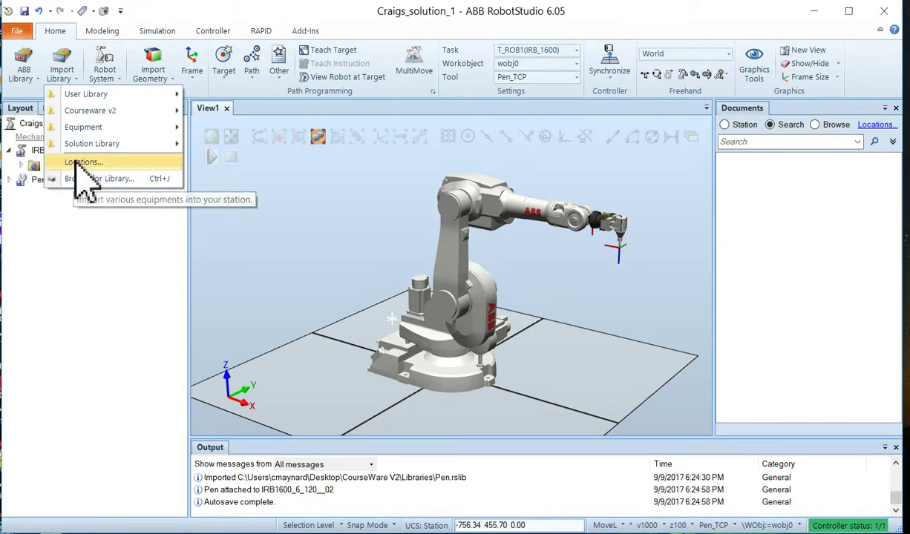
mouse_move(83, 127)
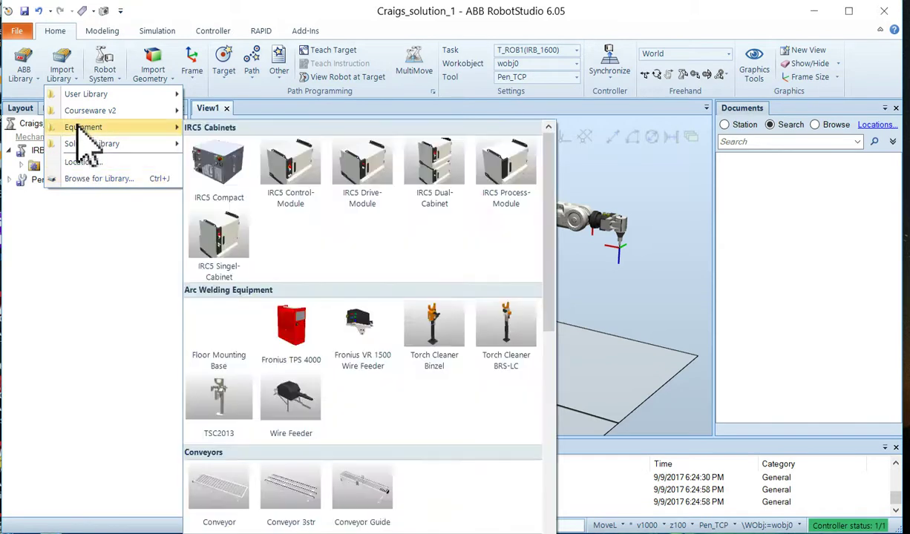
left_click(291, 174)
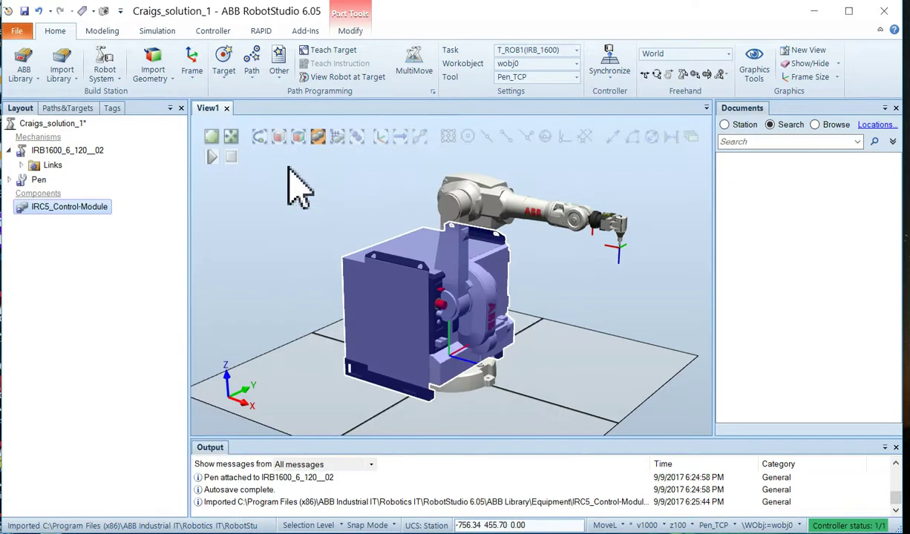
- Move the IRC5 control module freehand along the negative X axis to stand well clear behind the robot, and clear the selection
scroll(488, 366, "down", 3)
scroll(483, 371, "down", 2)
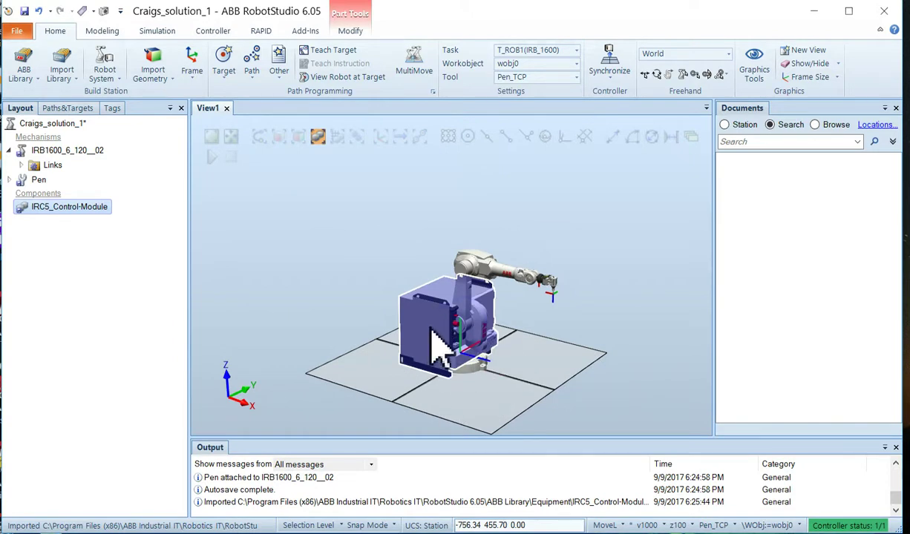
left_click(645, 75)
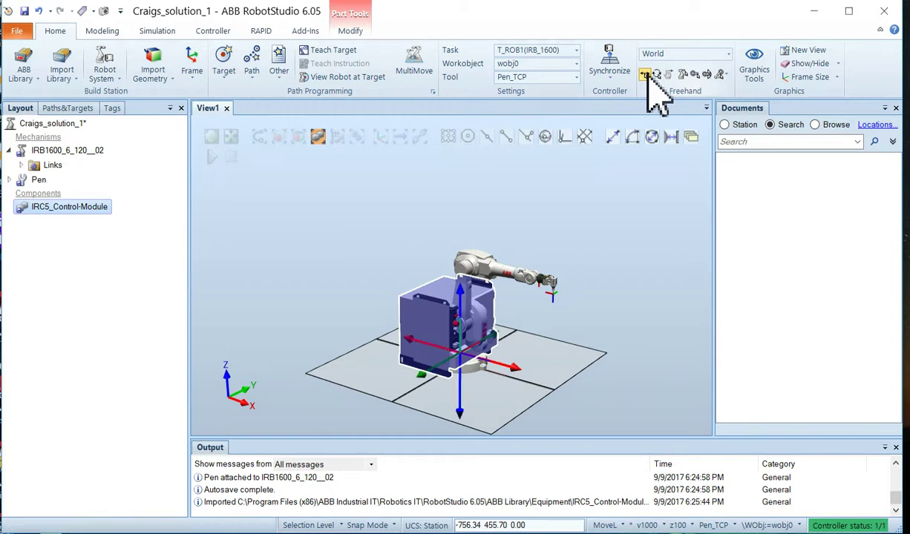
left_click(512, 363)
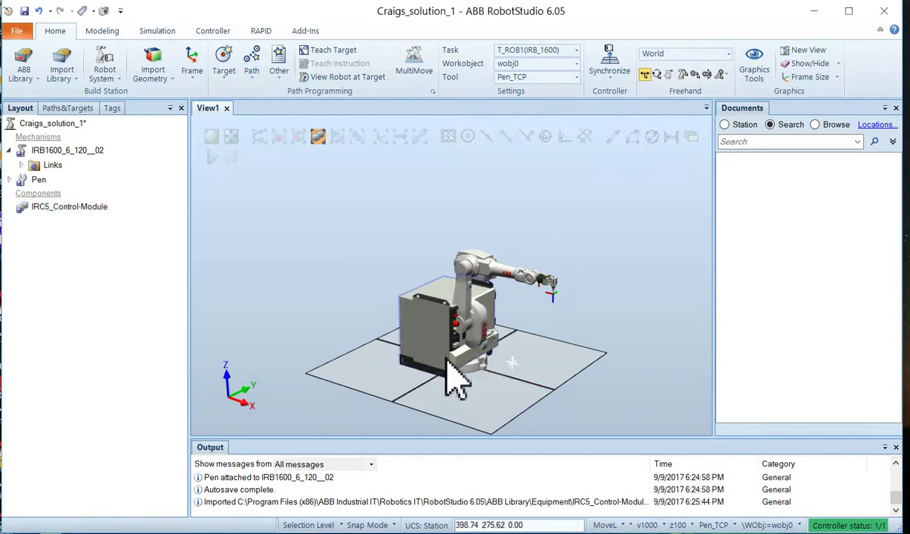
left_click(426, 334)
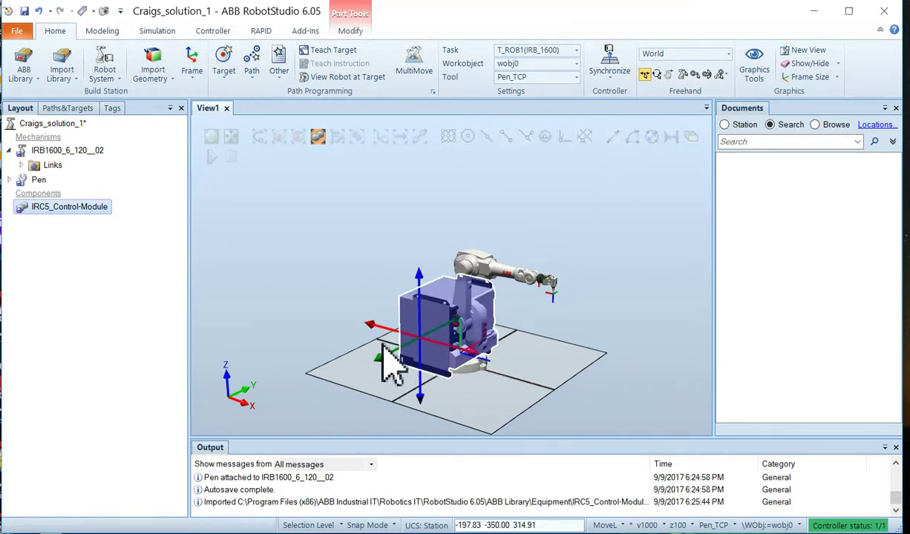
left_click_drag(371, 326, 225, 338)
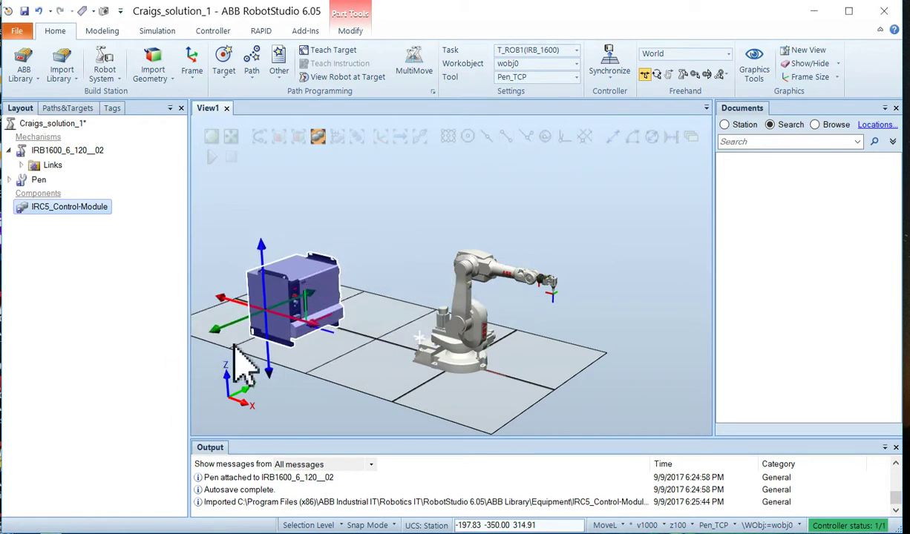
left_click(280, 410)
mouse_move(372, 391)
left_mouse_down("ctrl+shift")
mouse_move(359, 382)
mouse_move(373, 382)
left_mouse_up("ctrl+shift")
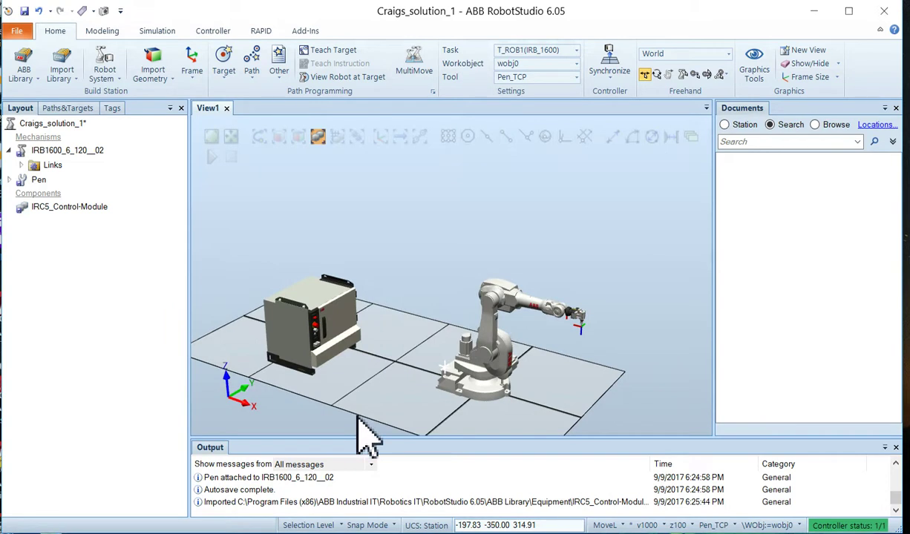
scroll(526, 393, "up", 2)
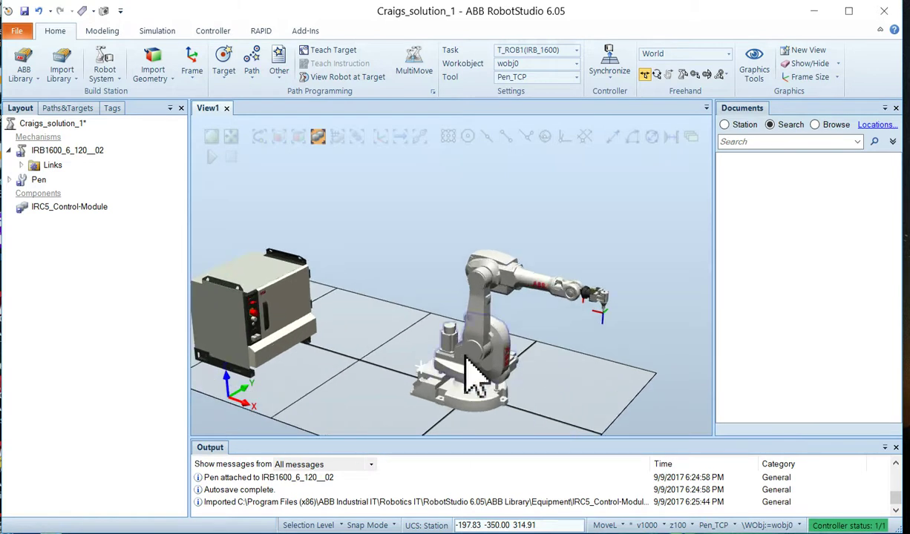
- Import the Table.sat geometry from the CourseWare V2 Geometry folder
left_click(173, 78)
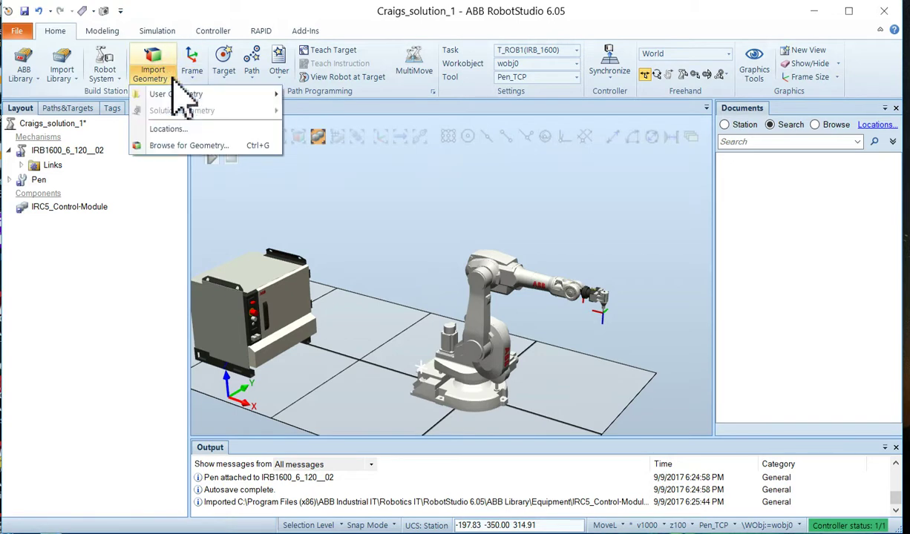
left_click(165, 145)
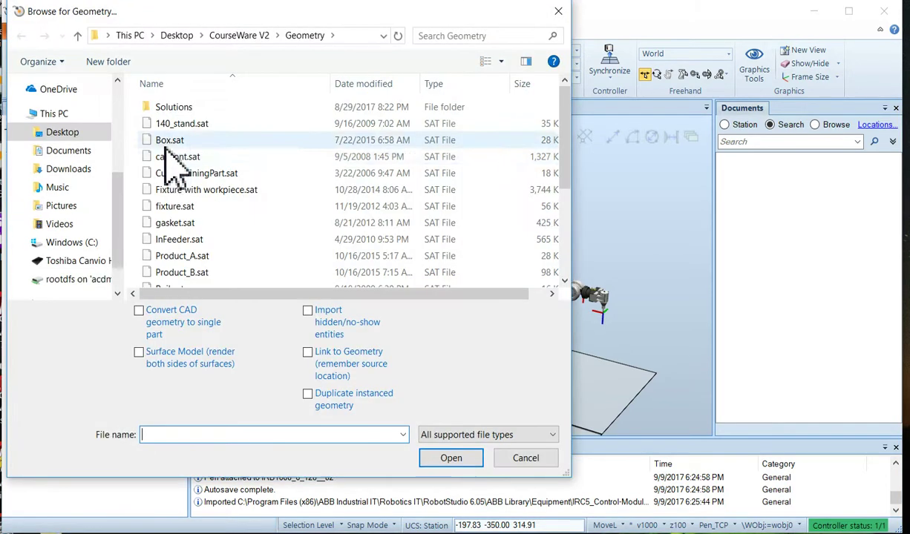
scroll(172, 229, "down", 3)
scroll(167, 230, "down", 1)
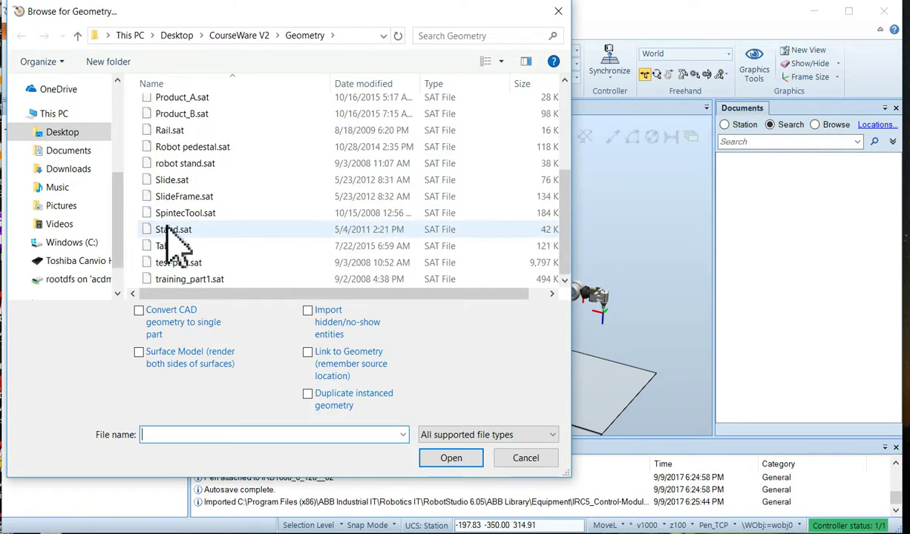
left_click(162, 247)
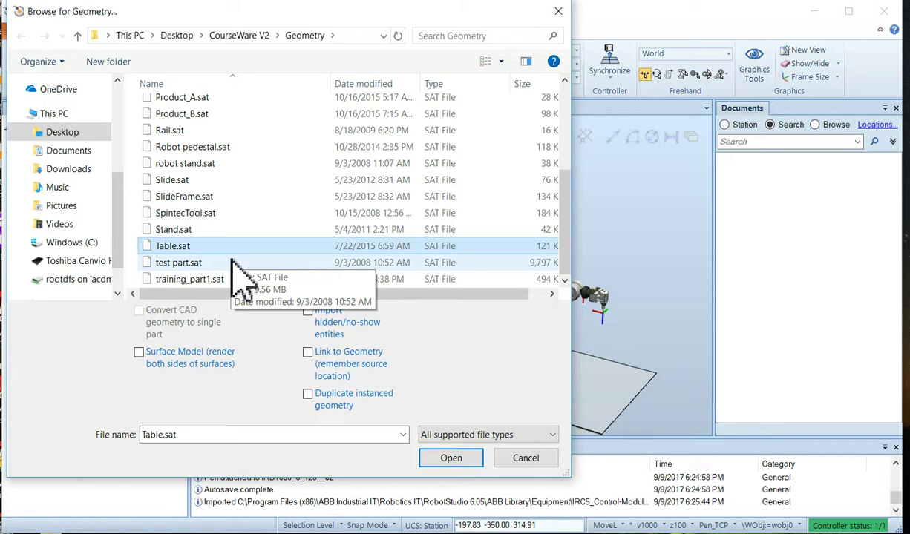
left_click(452, 458)
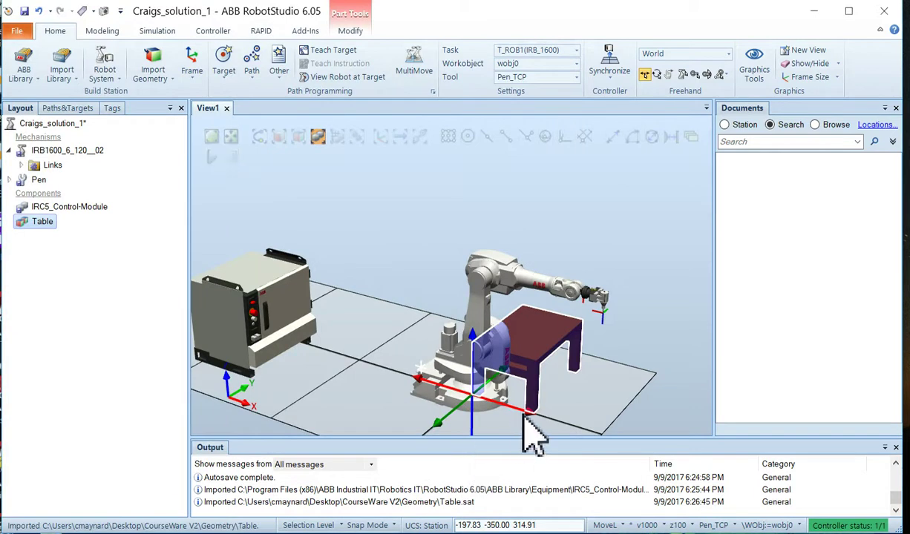
- Move the table freehand to about X 425, Y -108 mm in front of the robot
left_click_drag(529, 414, 581, 423)
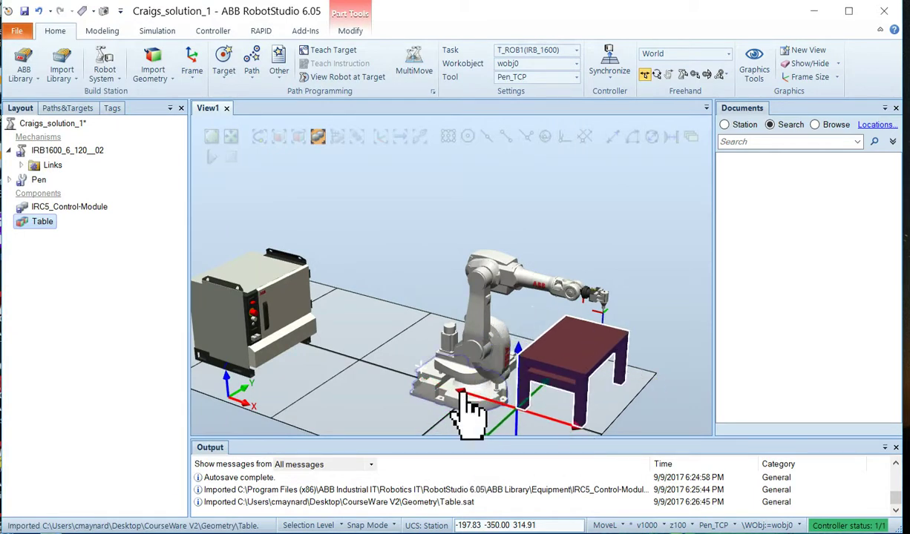
left_click_drag(462, 393, 445, 388)
left_click_drag(473, 428, 466, 442)
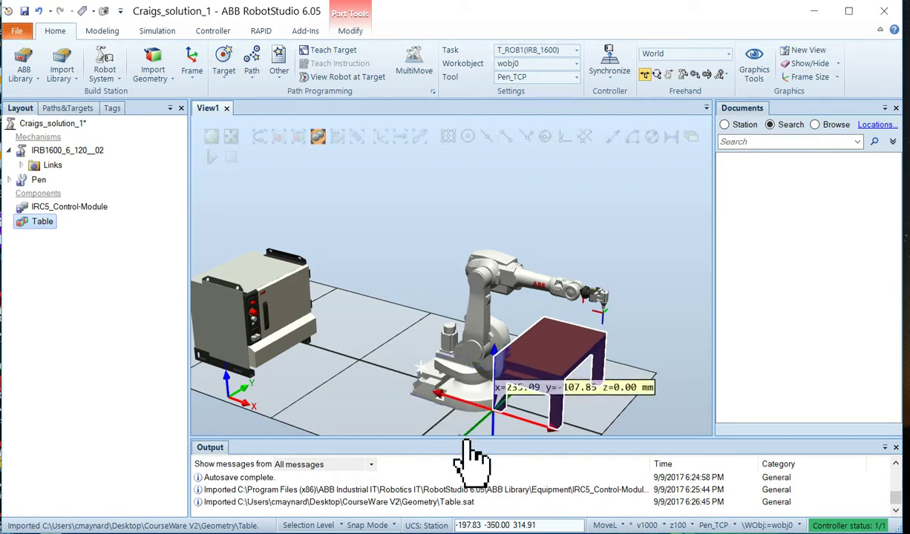
left_click_drag(558, 433, 579, 434)
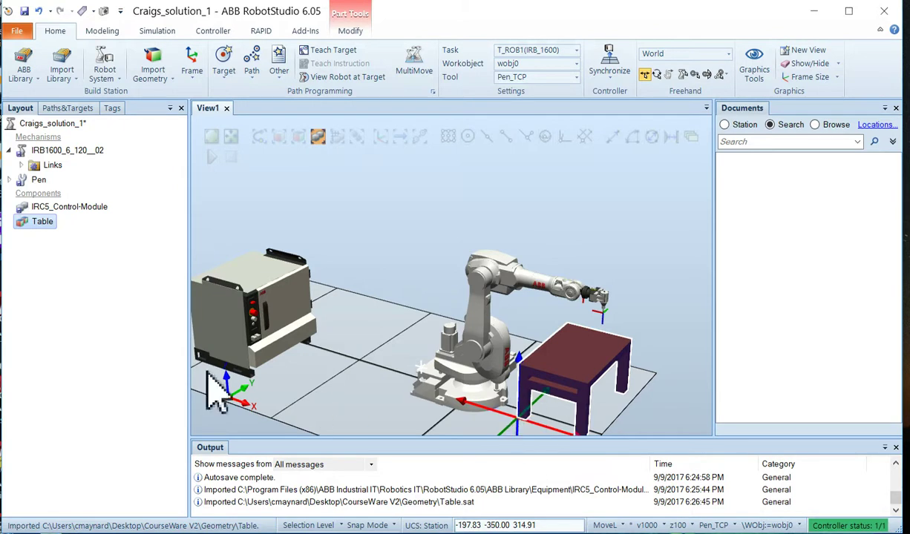
- Enter a table position of X 600, Y 0, Z 0 mm relative to the World reference
scroll(544, 386, "down", 4)
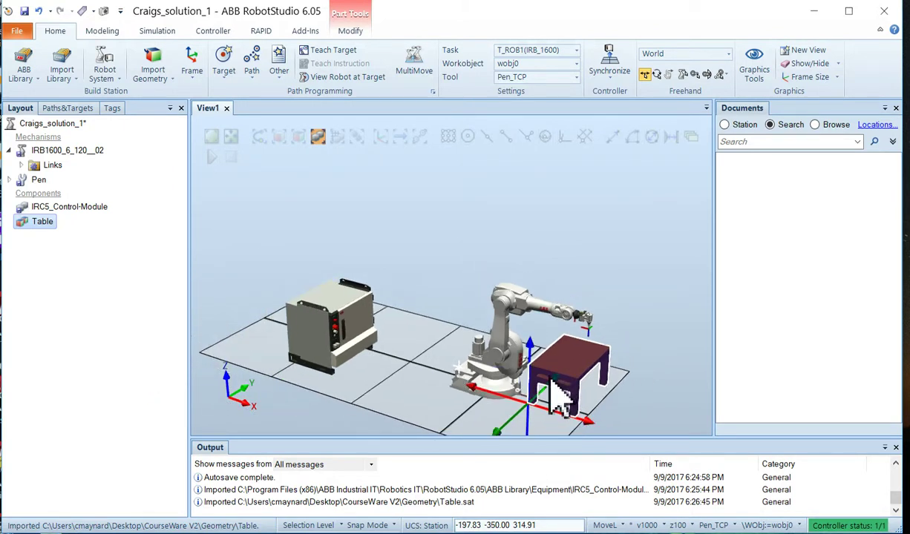
scroll(538, 406, "up", 5)
scroll(544, 432, "down", 1)
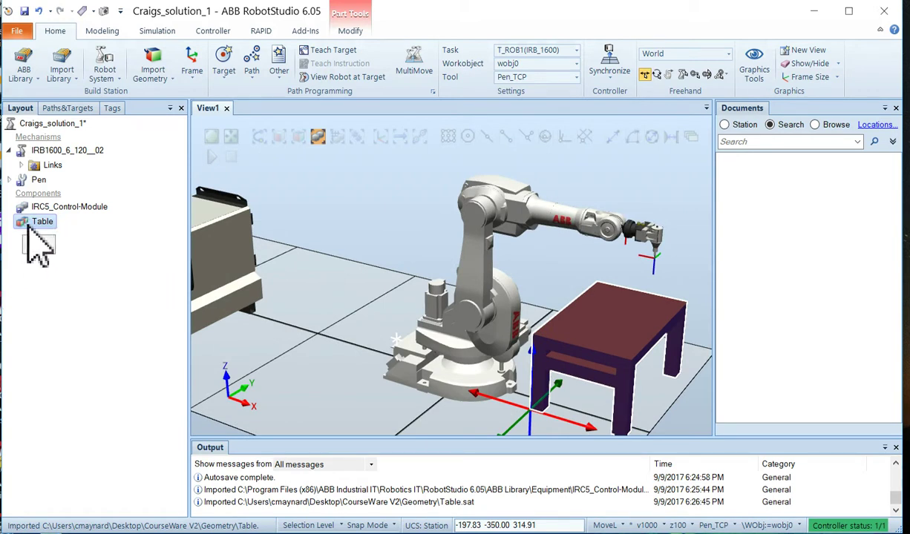
right_click(37, 235)
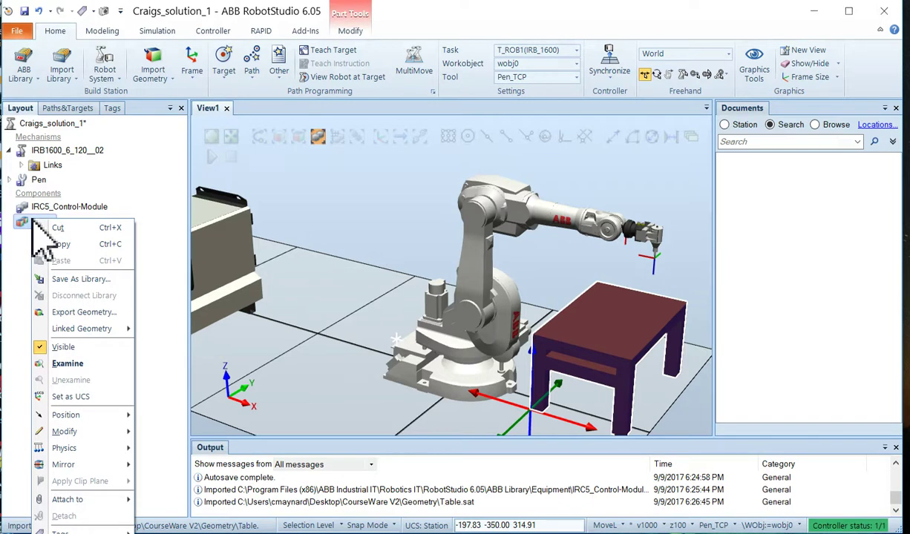
mouse_move(75, 416)
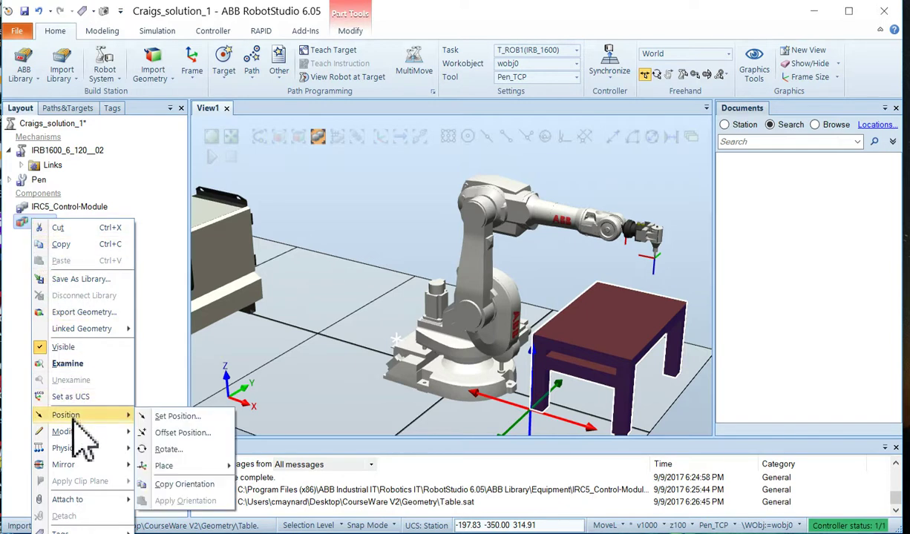
left_click(163, 416)
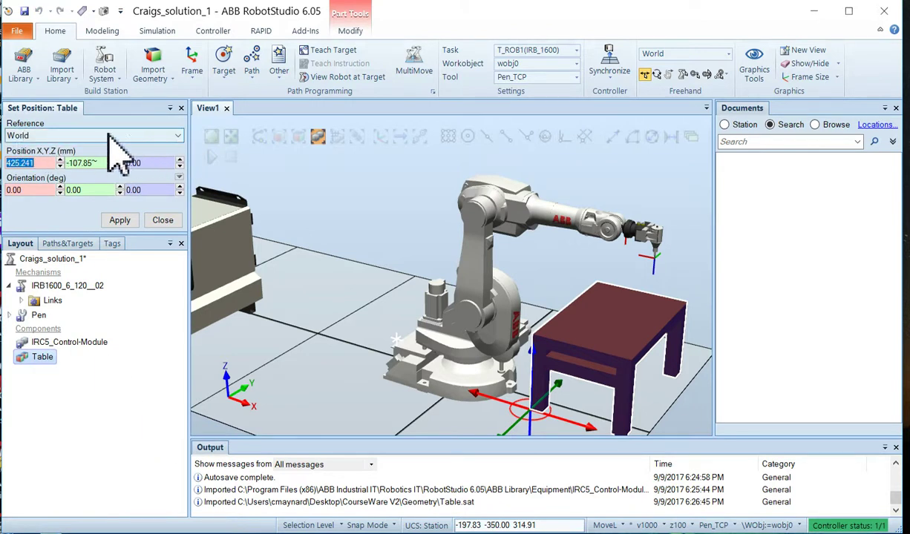
left_click(178, 137)
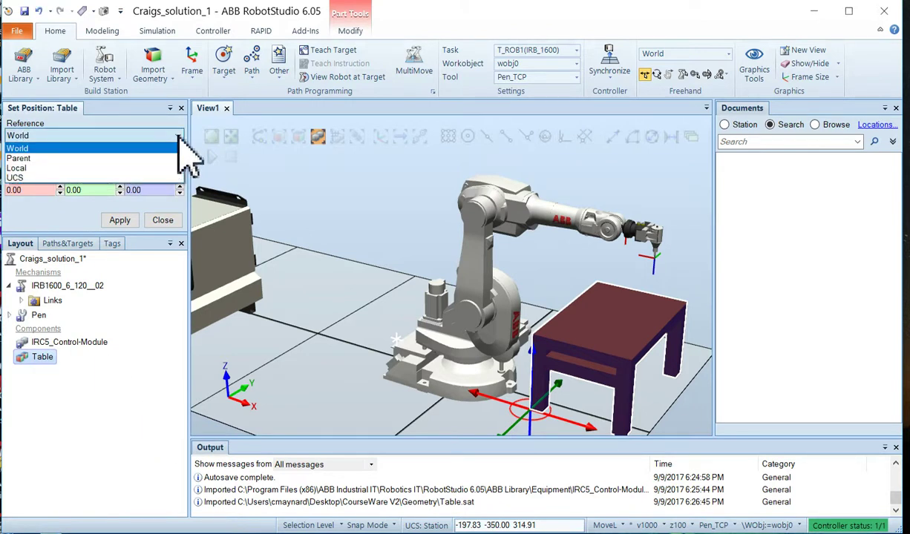
left_click(179, 138)
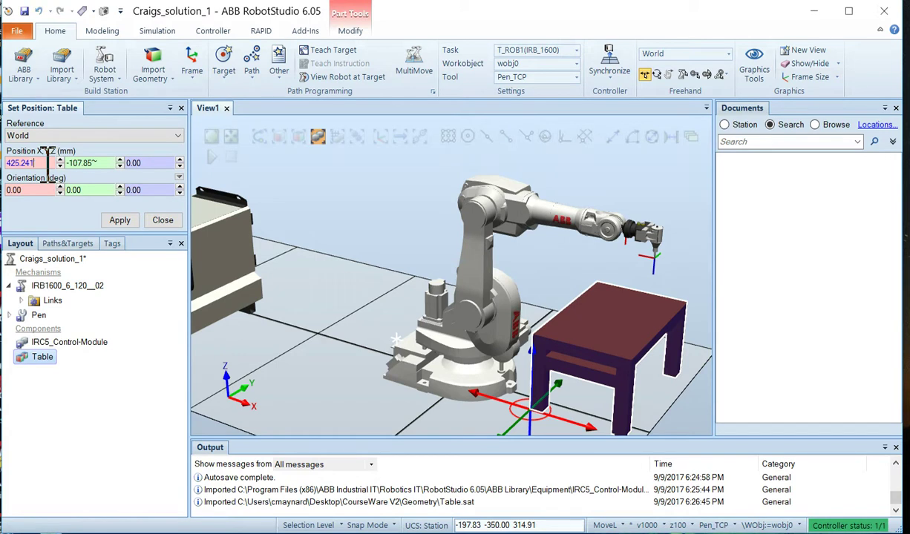
type("600.")
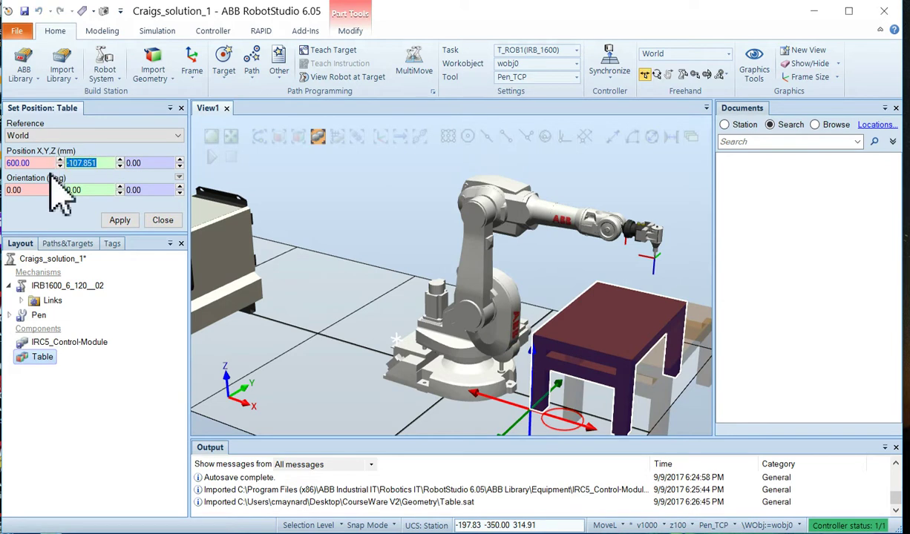
type("0")
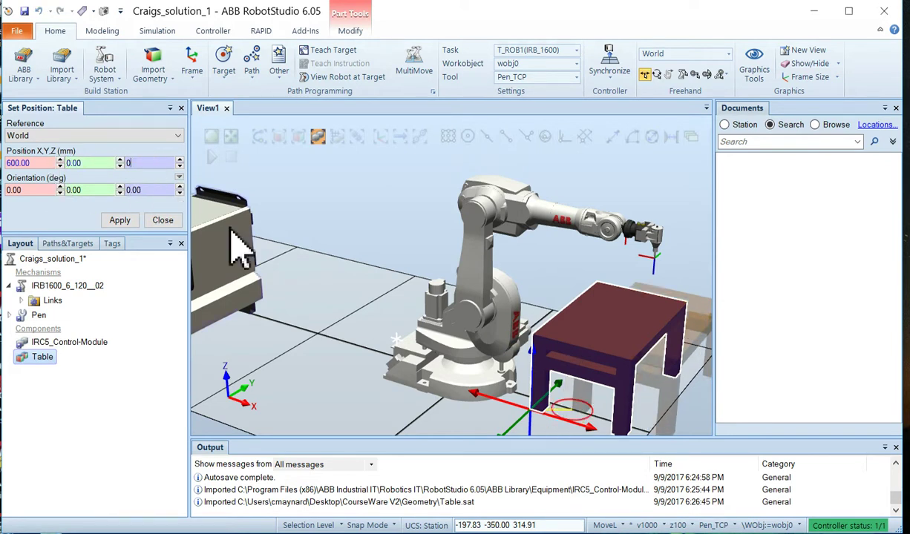
- Set the table's orientation about Z to -30 degrees and apply the new placement
scroll(680, 356, "down", 1)
scroll(690, 382, "down", 1)
scroll(690, 382, "up", 1)
scroll(442, 332, "down", 1)
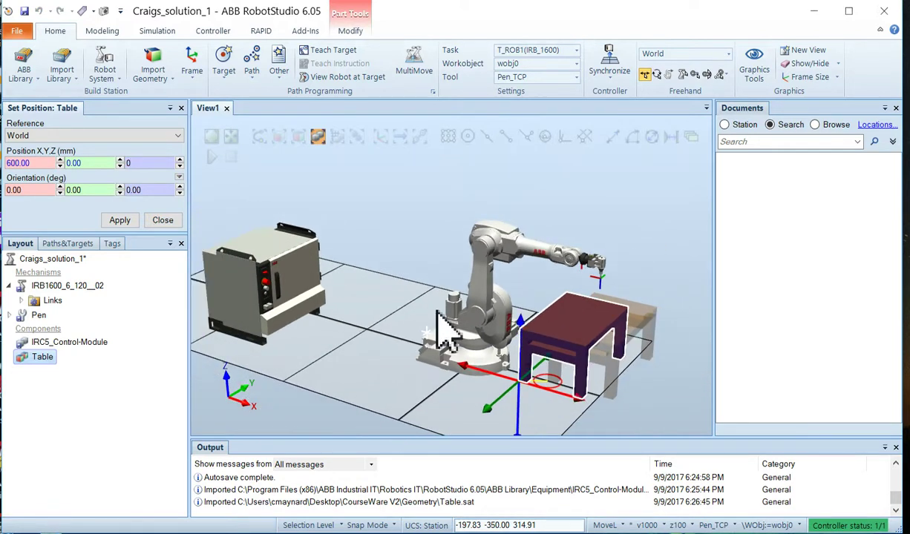
scroll(586, 326, "up", 1)
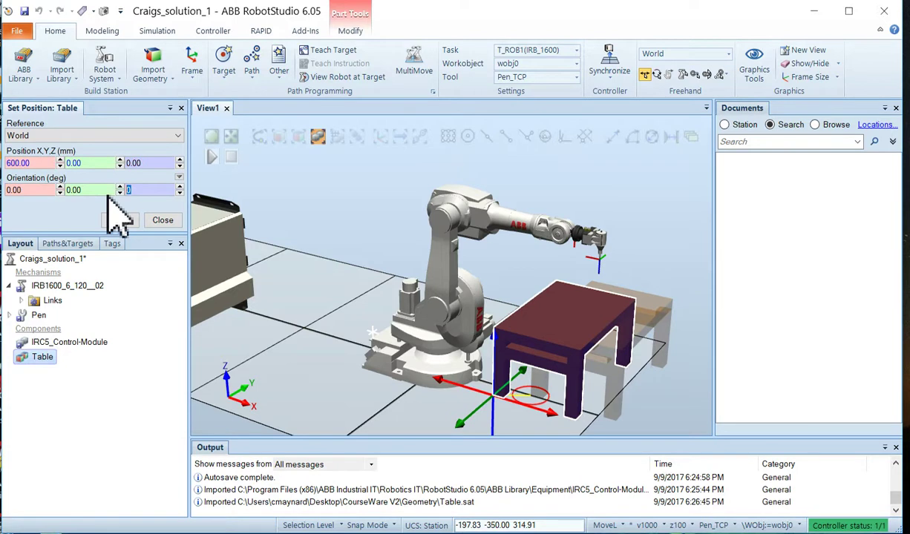
type("-30")
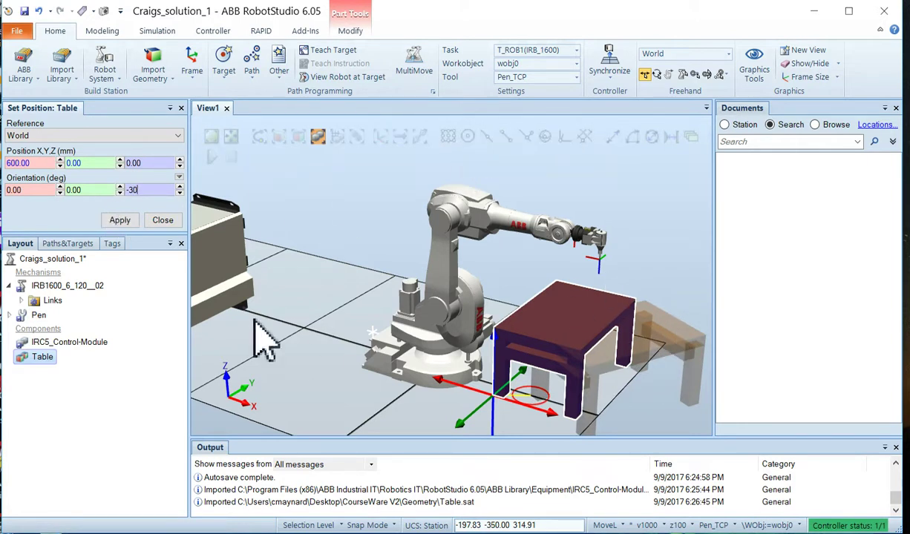
left_click(121, 221)
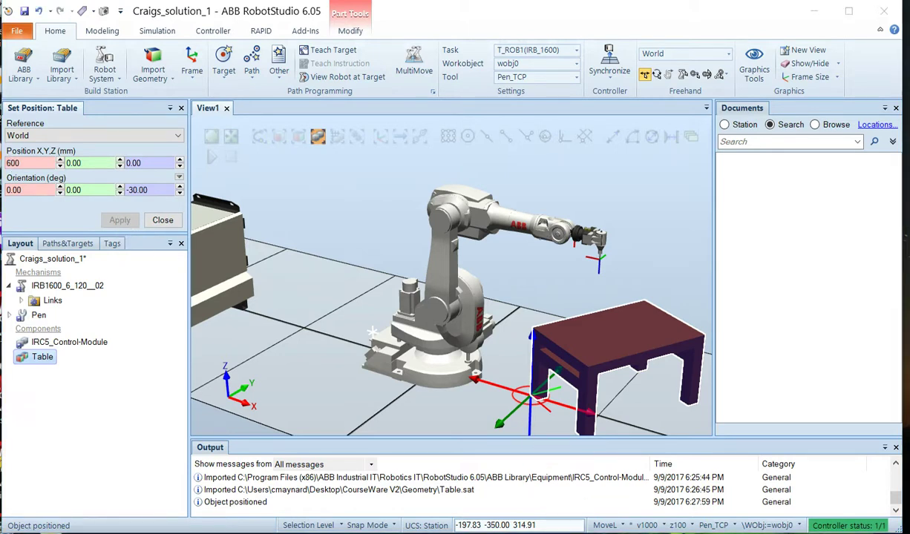
- Import the Box.sat geometry from the CourseWare V2 Geometry folder
left_click(168, 76)
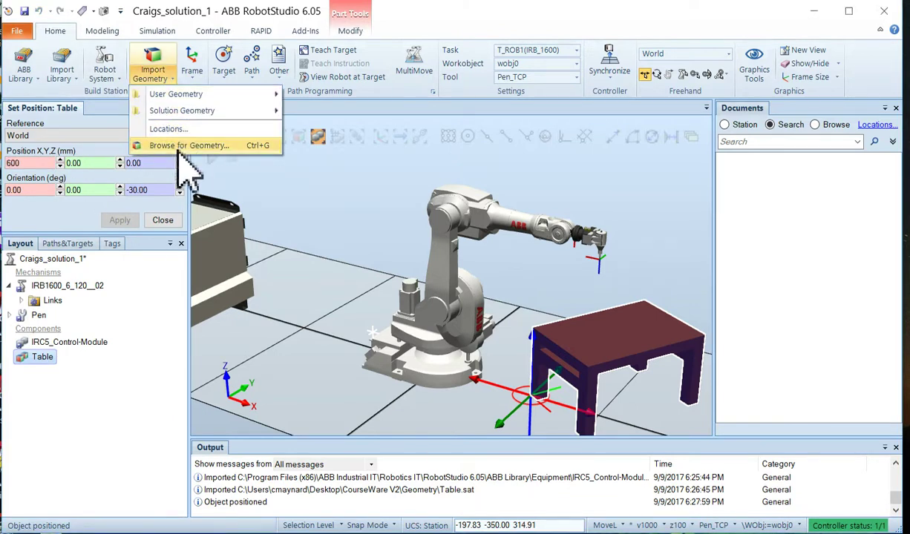
left_click(178, 147)
left_click(172, 143)
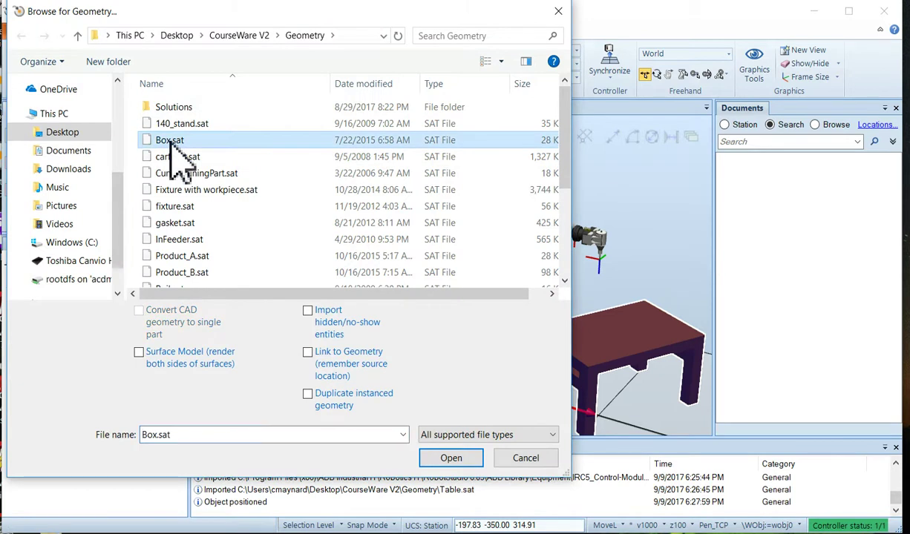
left_click(446, 456)
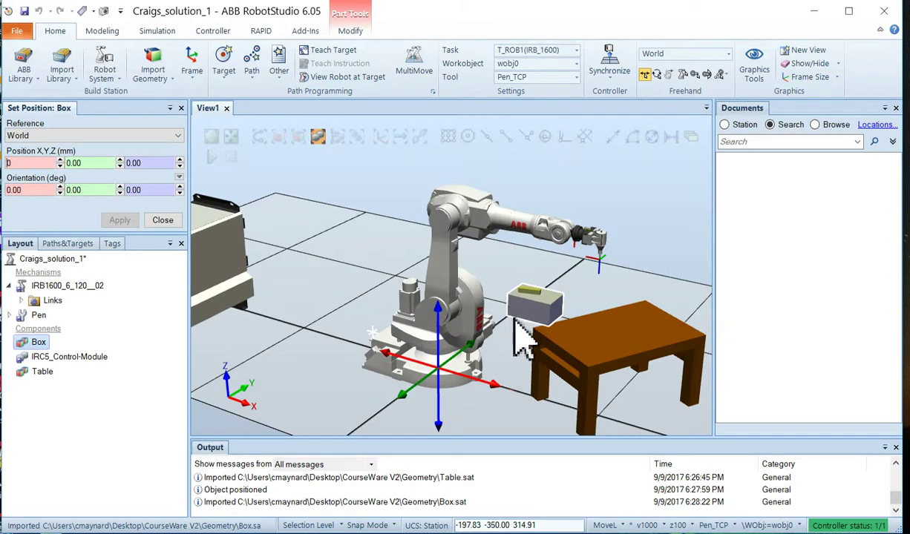
left_click_drag(515, 331, 244, 236, "ctrl+shift")
scroll(258, 249, "down", 1)
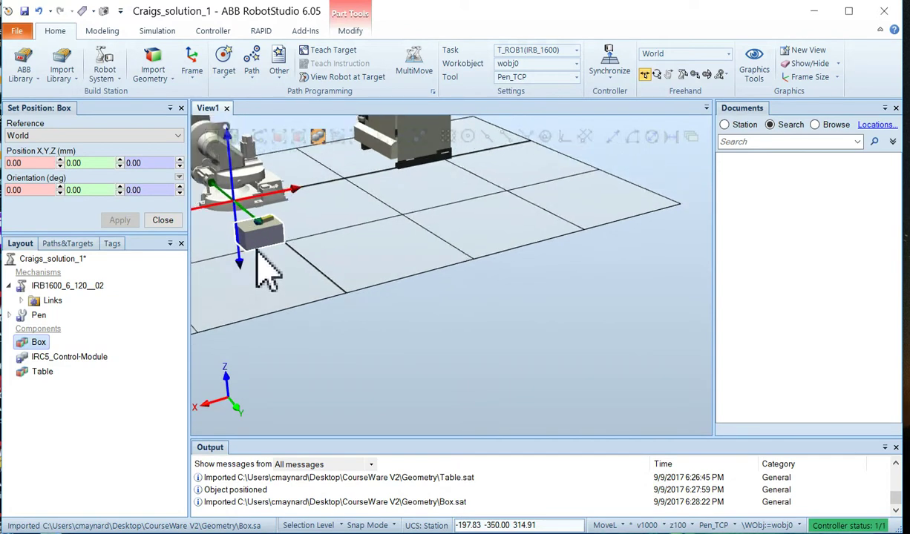
- Move the box freehand along the X axis to about X -41 mm
left_click(231, 138)
left_click_drag(374, 388, 301, 362, "ctrl+shift")
scroll(315, 346, "up", 3)
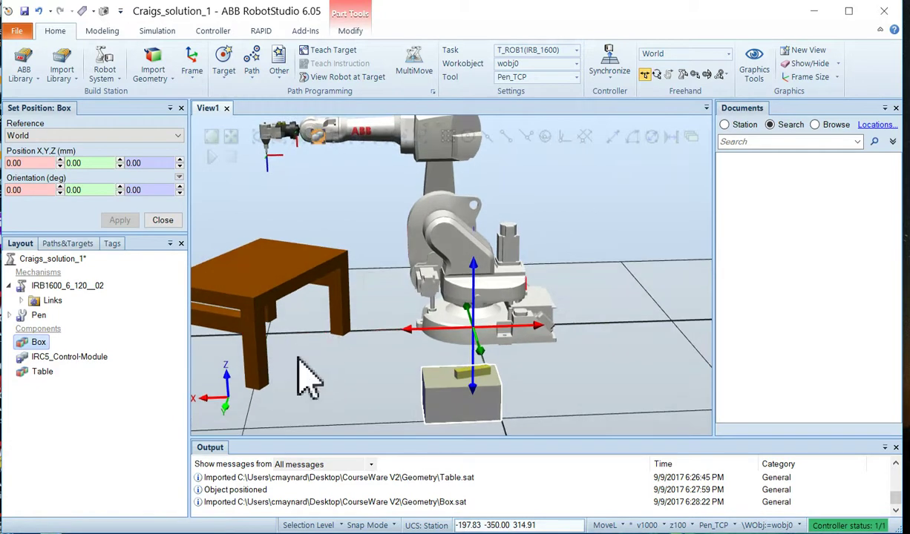
left_click(387, 406)
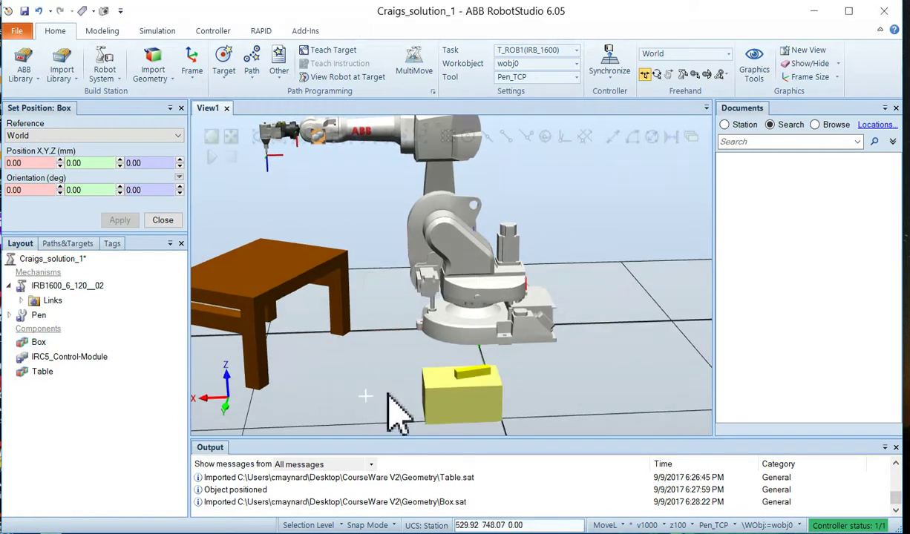
left_click(457, 408)
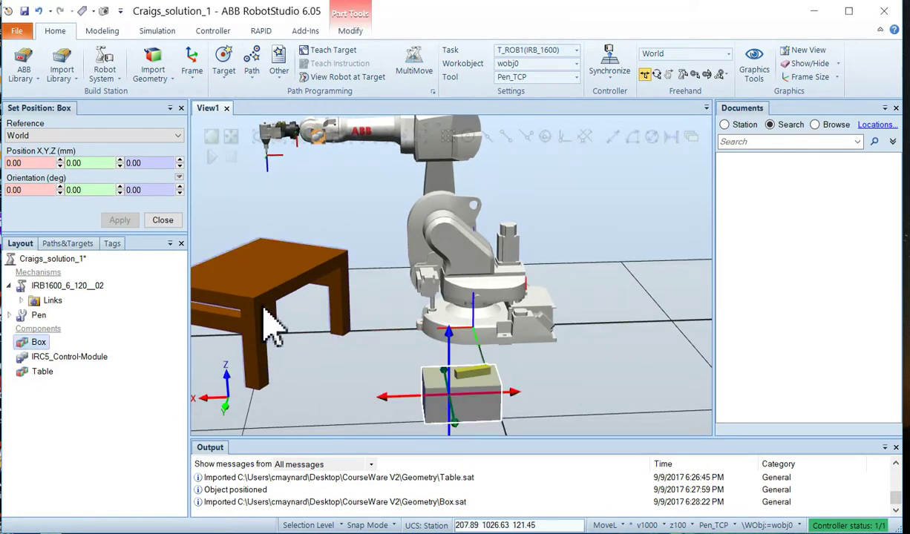
left_click(162, 220)
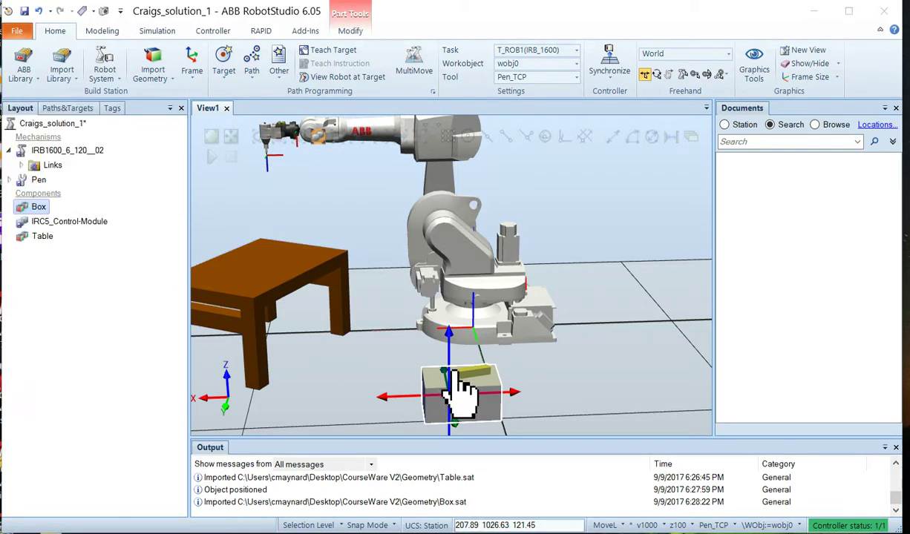
mouse_move(388, 398)
left_mouse_down()
mouse_move(359, 399)
mouse_move(412, 400)
mouse_move(399, 400)
left_mouse_up()
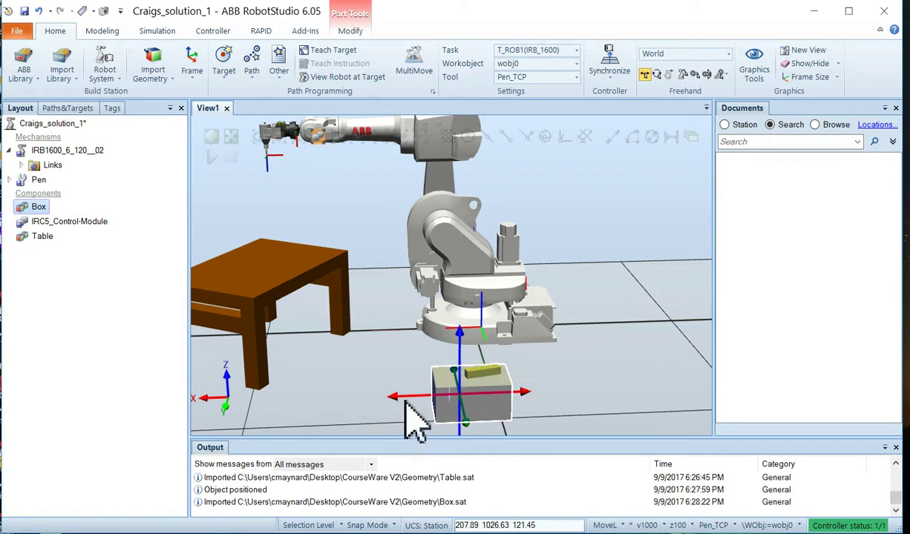
- Check the box's position and orientation relative to the World reference without changing the values
right_click(34, 210)
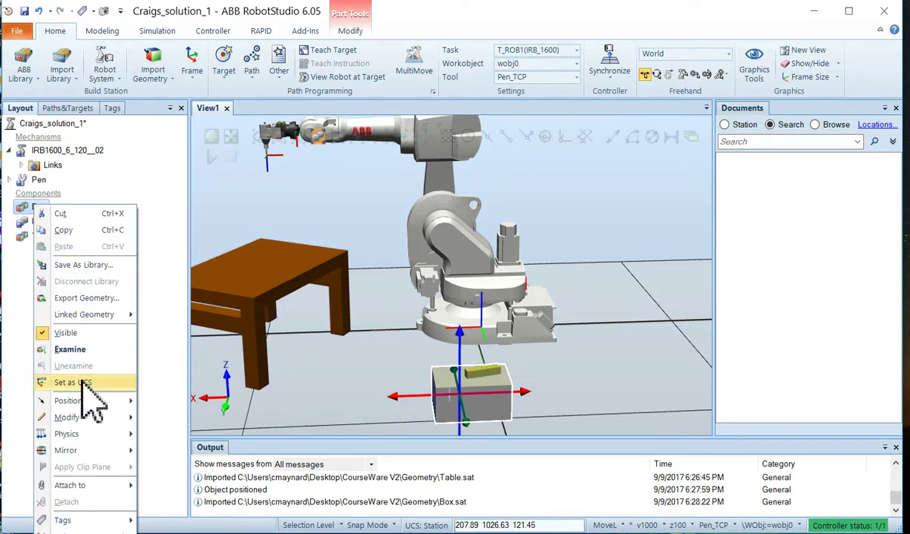
mouse_move(83, 401)
left_click(172, 402)
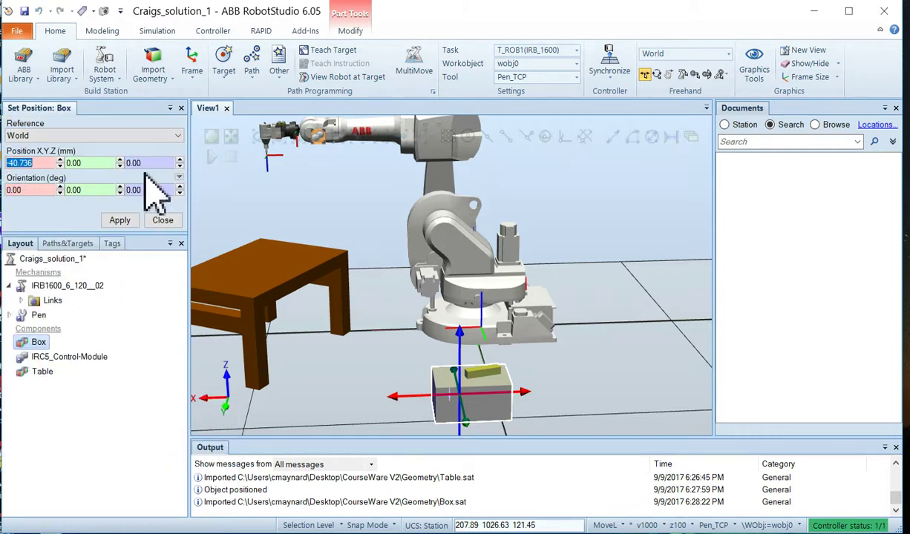
left_click(163, 221)
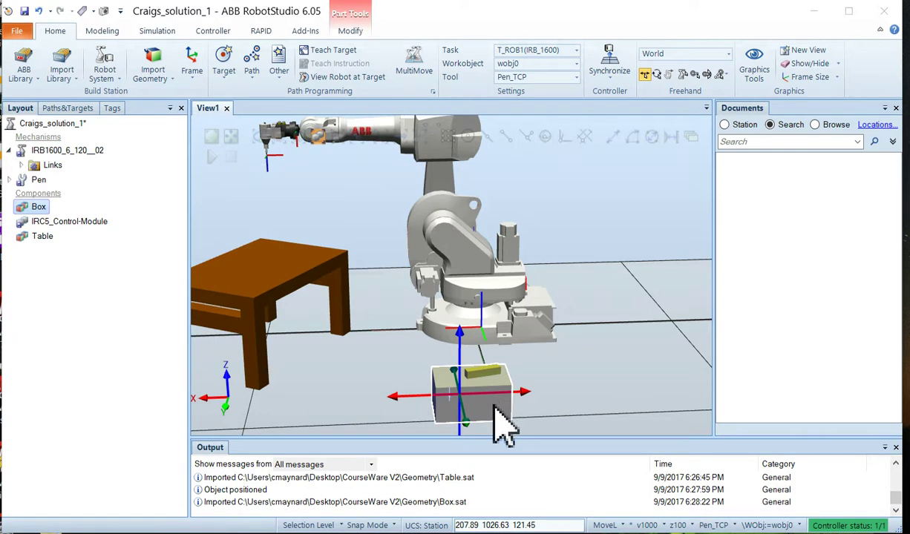
- Set up a two-point placement of the box with end snapping, primary point from its bottom corner (-40.74, 1026.63, 0) to the tabletop corner (600, 0, 400)
right_click(29, 207)
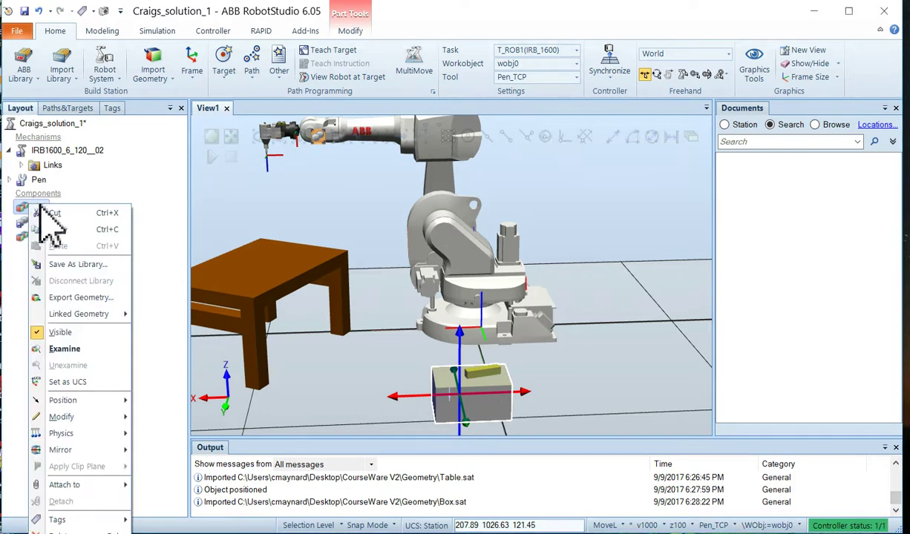
mouse_move(81, 400)
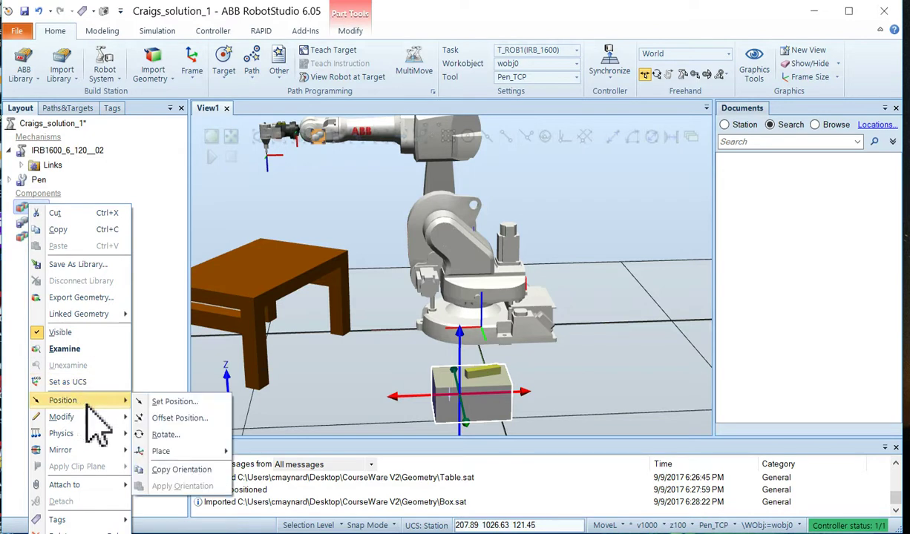
mouse_move(189, 454)
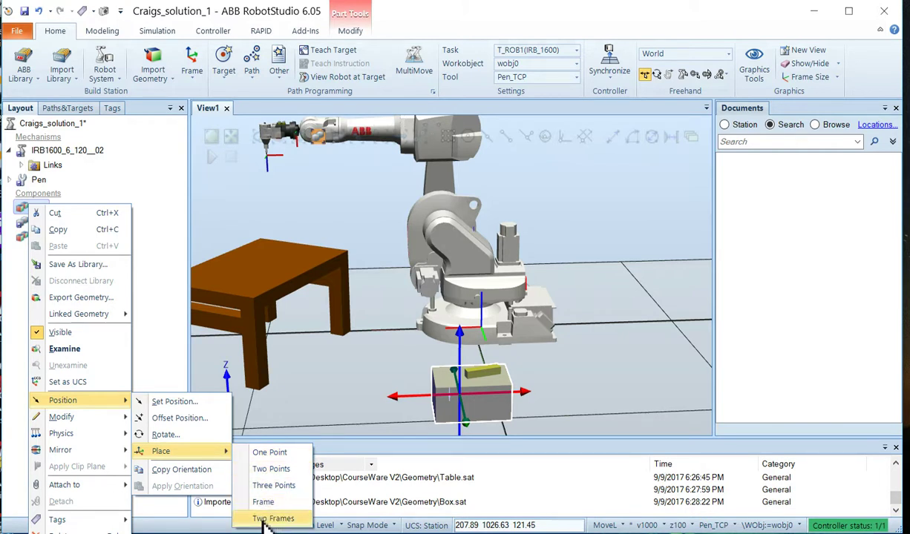
left_click(267, 470)
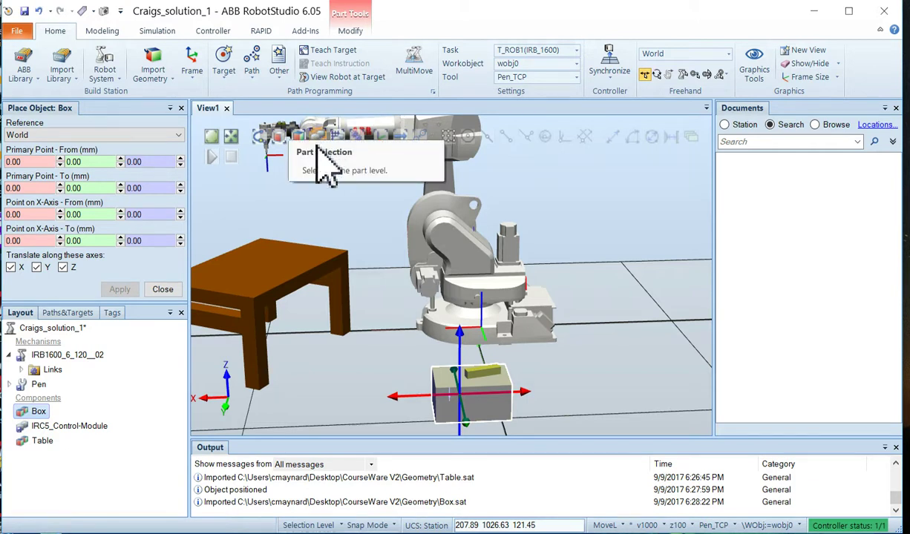
left_click(507, 137)
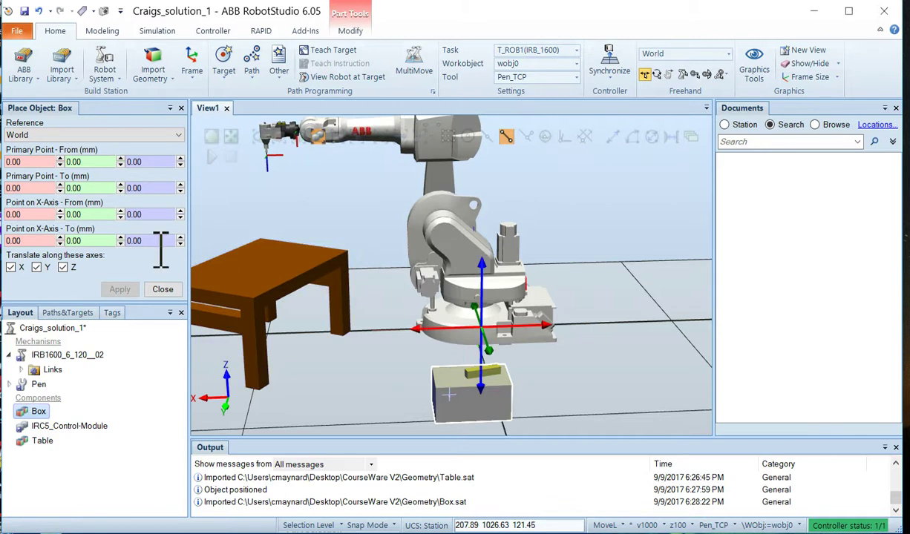
left_click(35, 162)
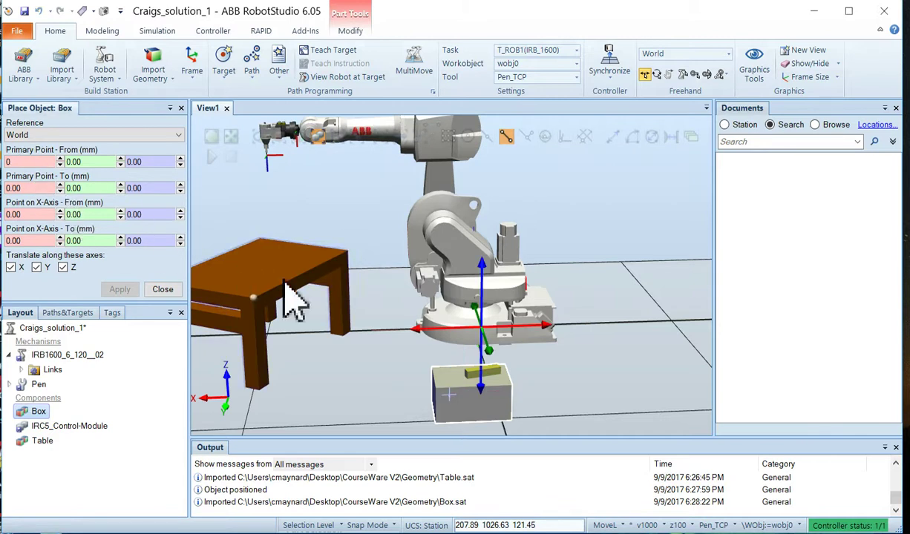
left_click(511, 426)
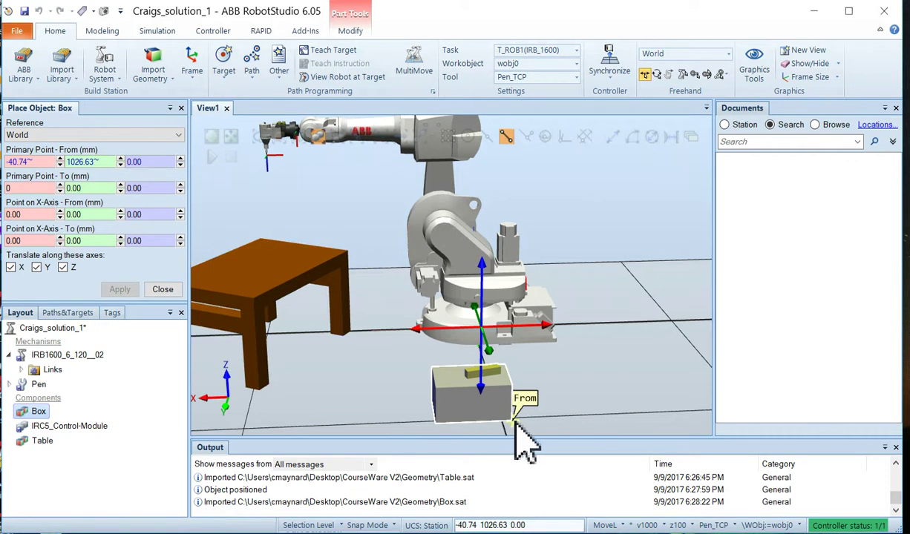
left_click(351, 254)
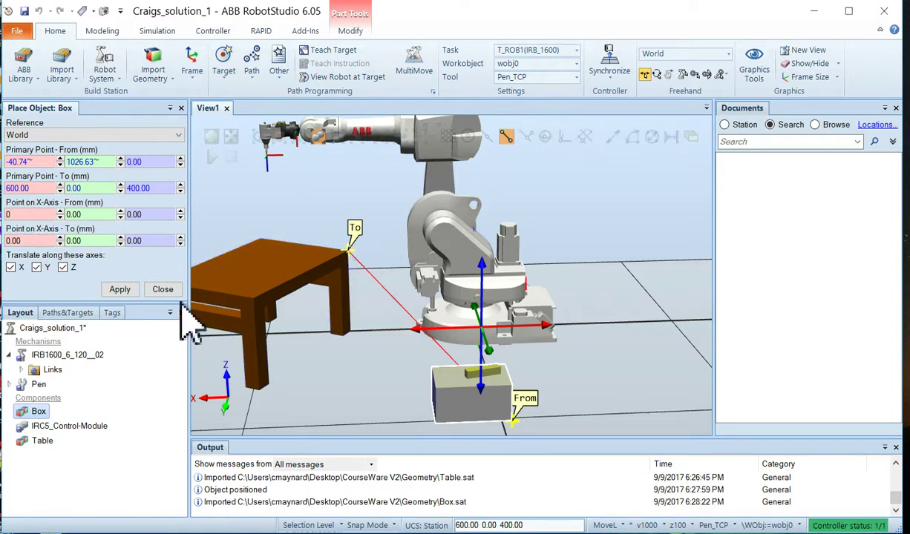
- Set the X-axis point from the box's other front bottom corner (259.26, 1026.63, 0) to the tabletop corner (975, 649.52, 400) and apply the placement
left_click(437, 426)
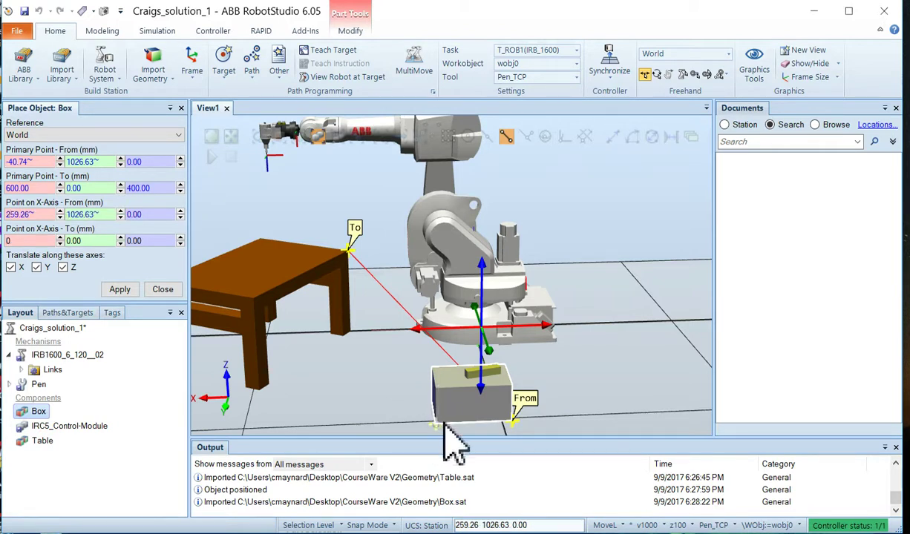
left_click(254, 299)
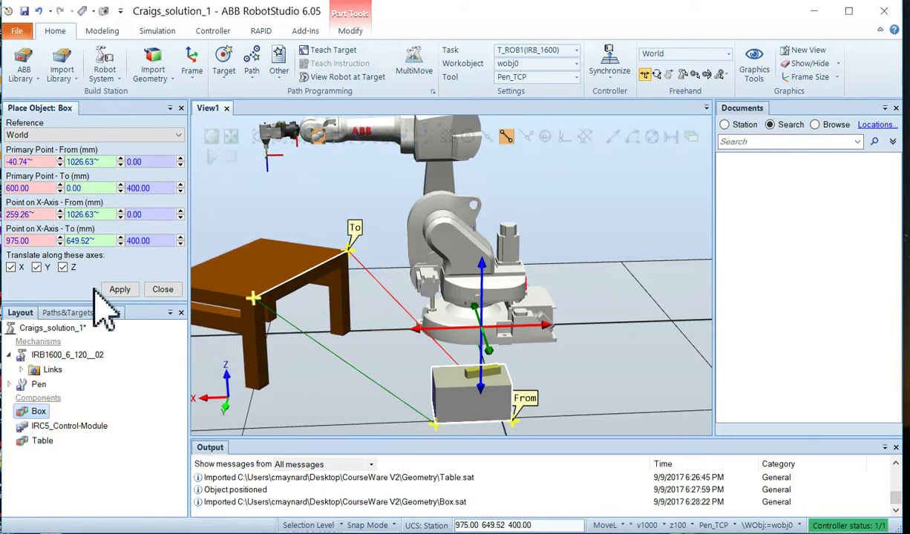
left_click(120, 290)
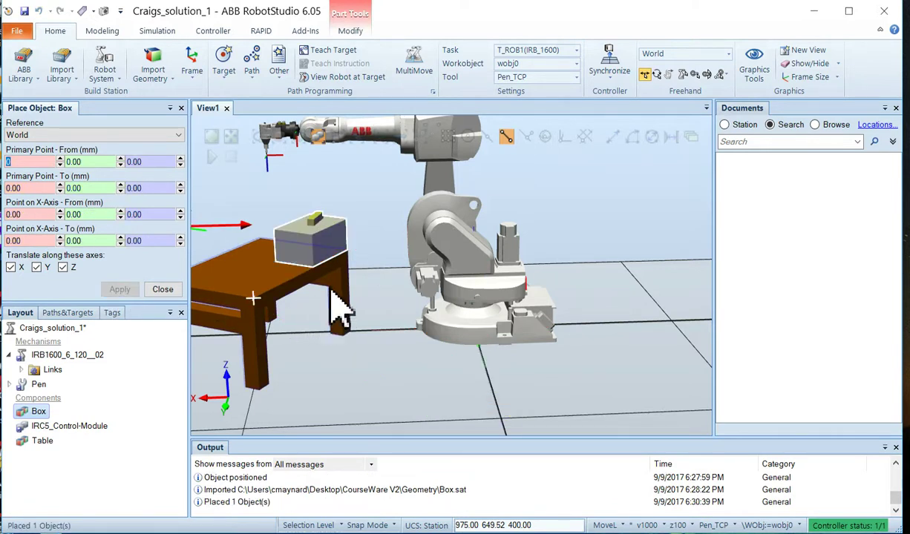
left_click_drag(316, 311, 291, 312, "ctrl+shift")
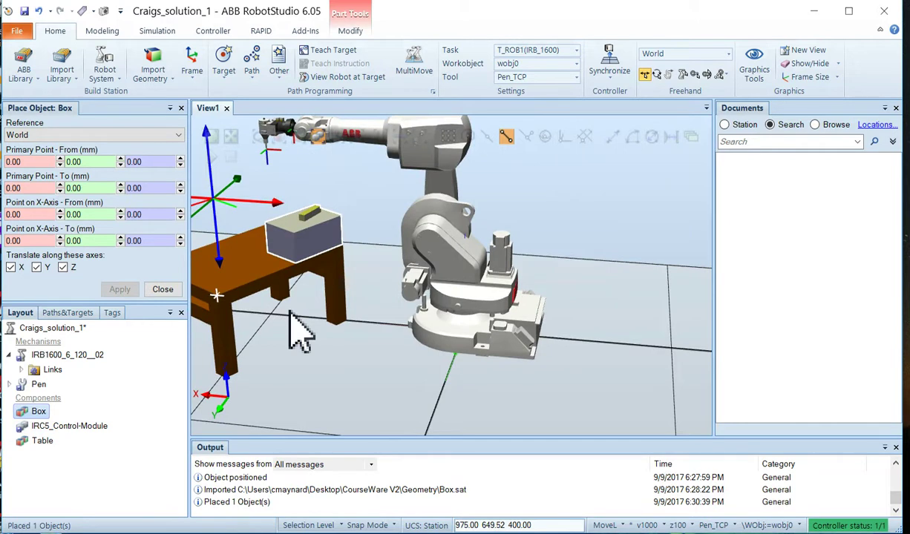
left_click(163, 289)
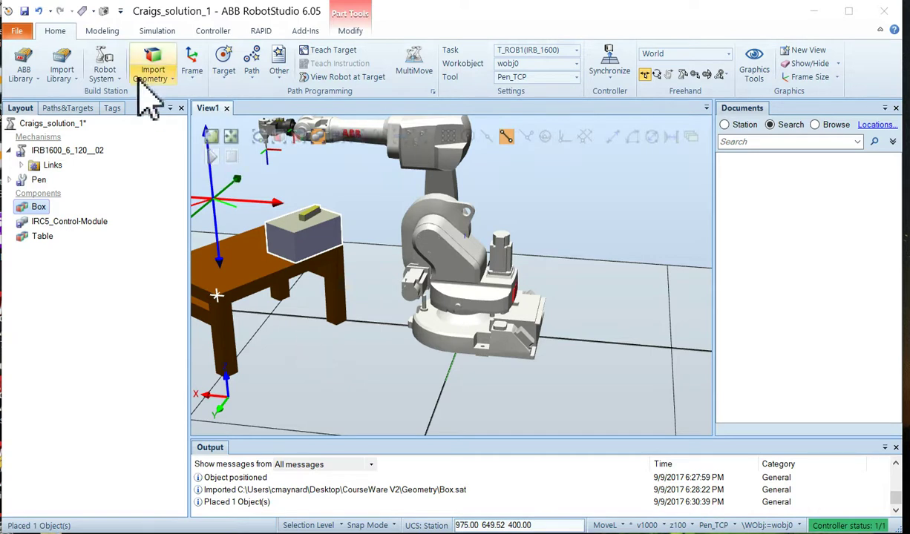
- Save the station under the new file name Craigs_solution_2 in the solution's Stations folder
left_click(16, 32)
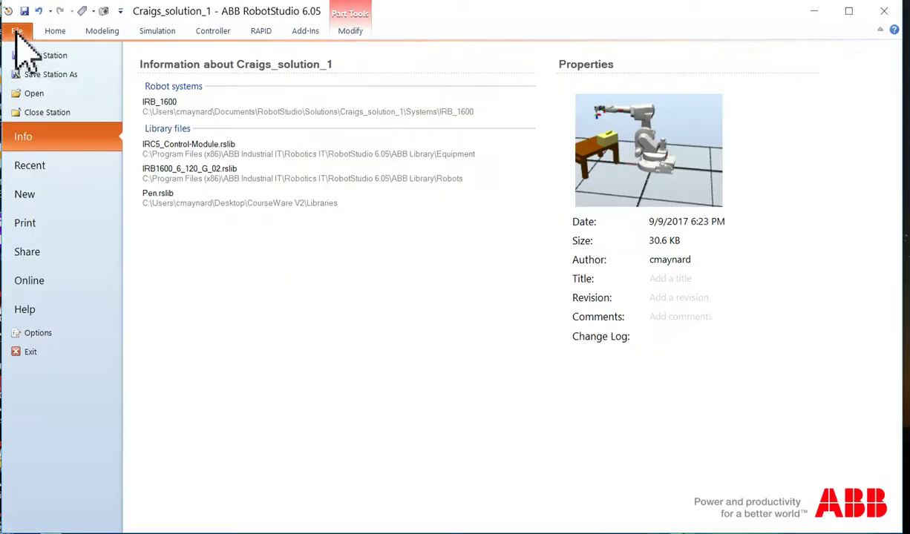
left_click(39, 76)
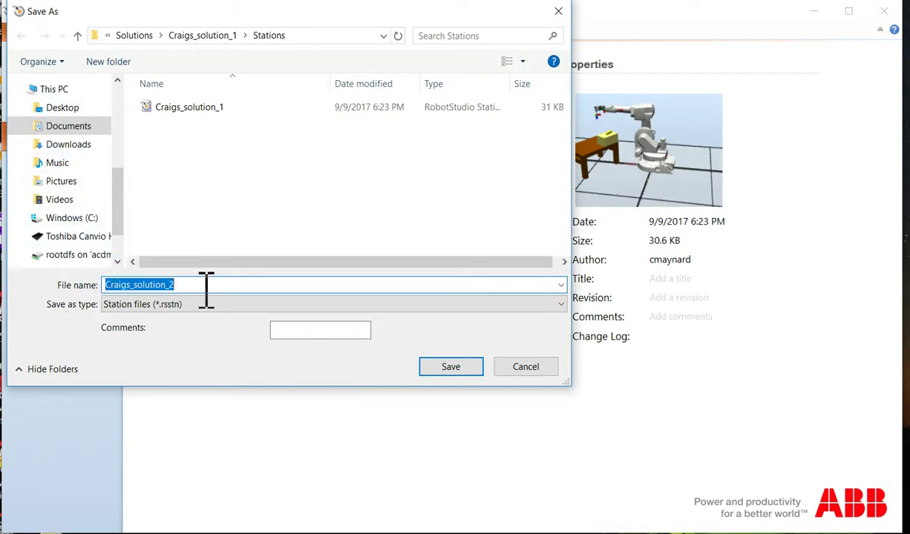
left_click(449, 367)
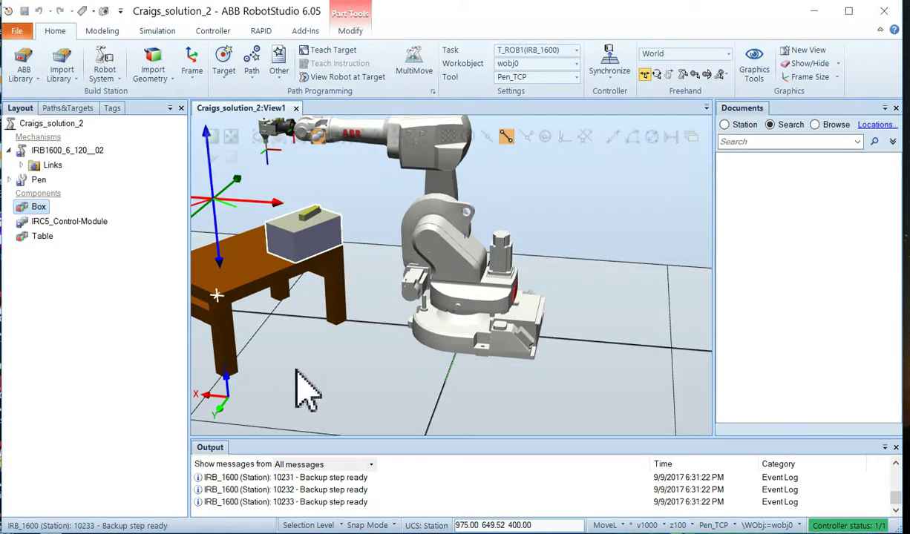
scroll(296, 369, "down", 2)
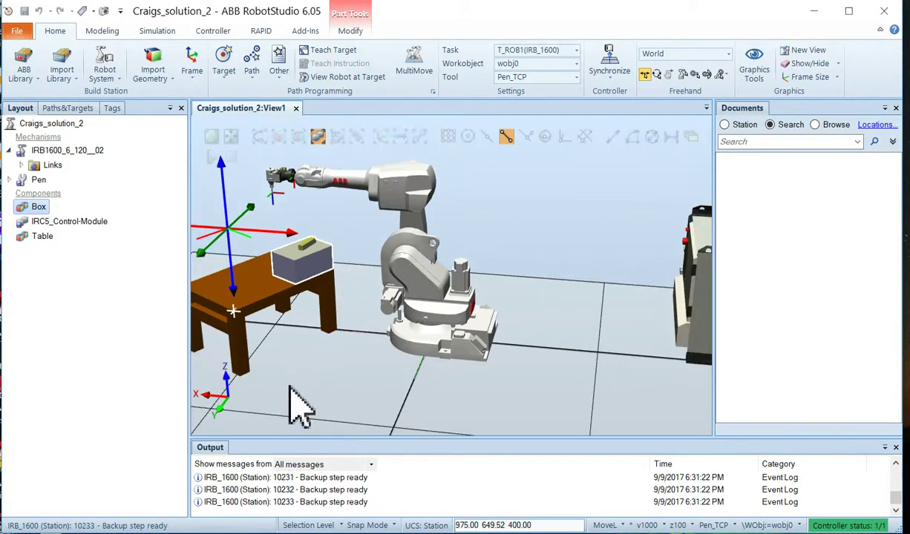